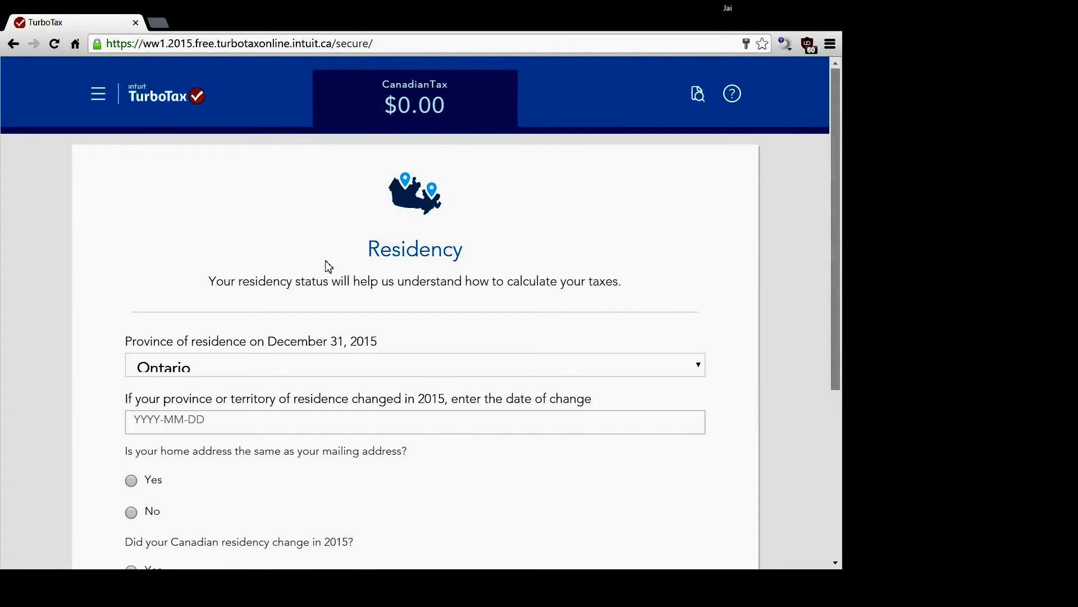
Complete the residency page with Yes for home address same as mailing address and No for a change of Canadian residency, and continue
scroll(329, 266, "down", 3)
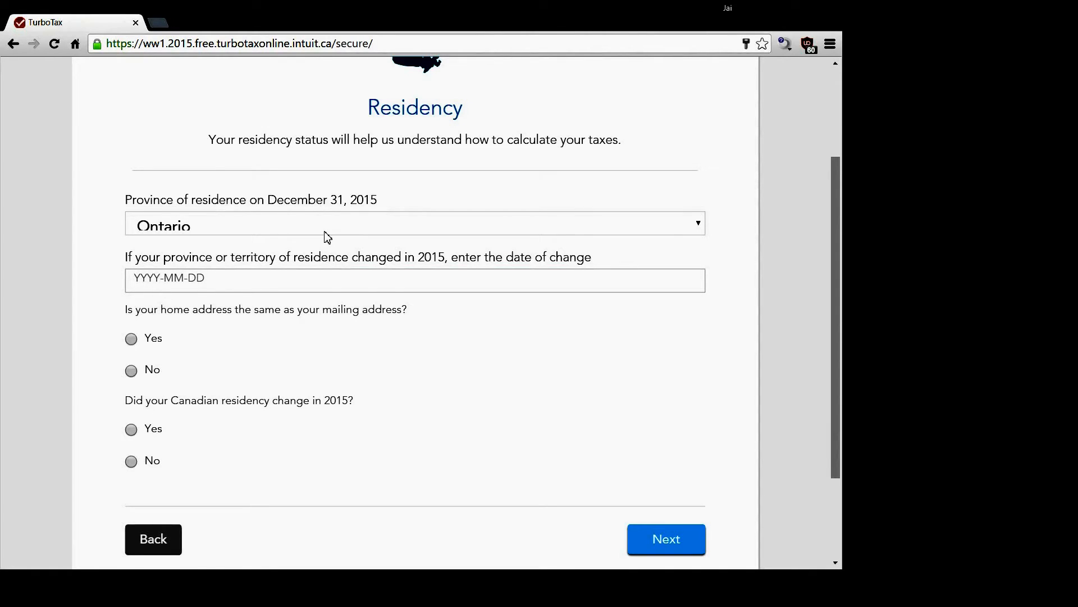
left_click(288, 272)
left_click(132, 340)
left_click(132, 371)
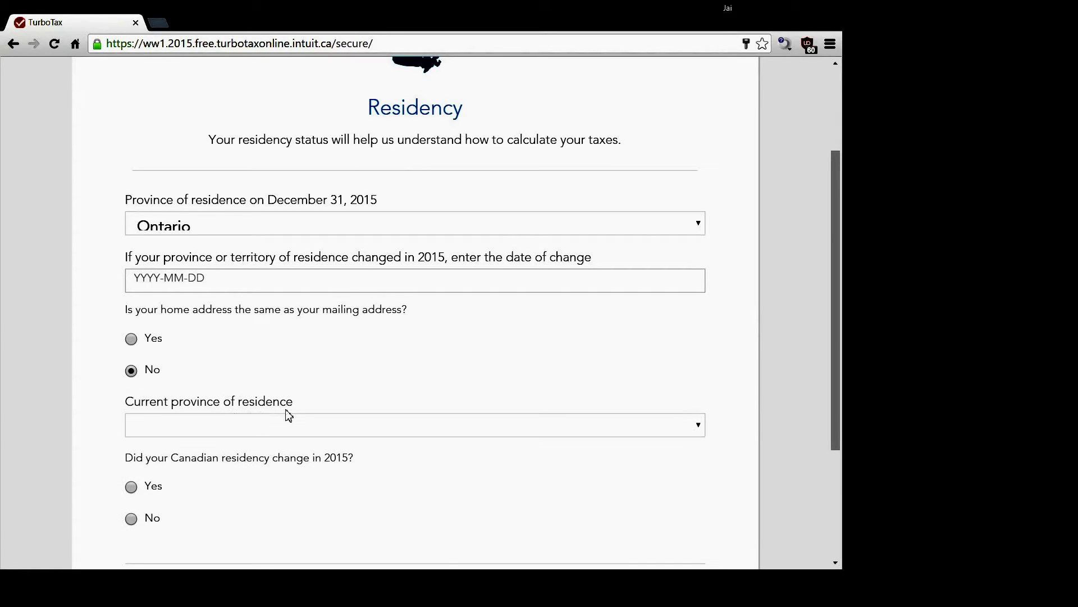
left_click(132, 338)
scroll(252, 366, "down", 3)
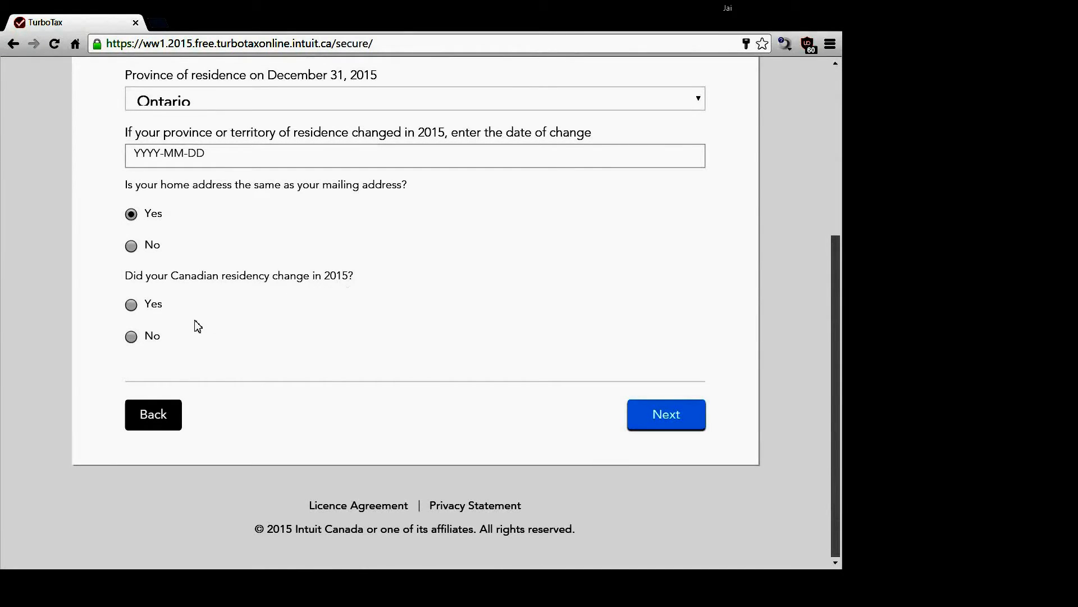
left_click(131, 336)
left_click(673, 430)
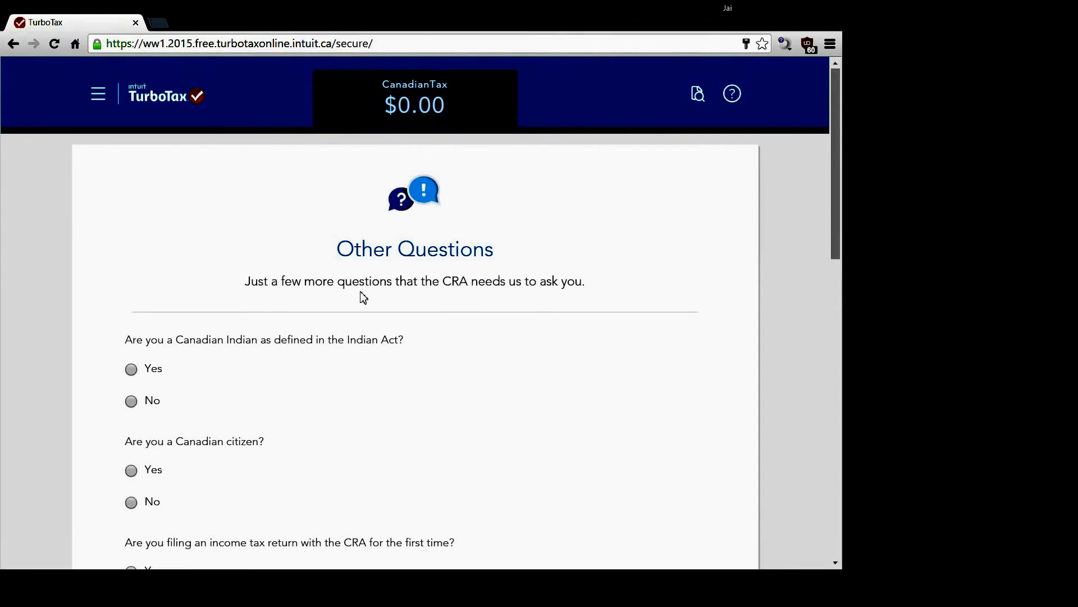
Answer No to Canadian Indian status and first-time filing, and Yes to Canadian citizenship and the Elections Canada authorization
scroll(363, 298, "down", 3)
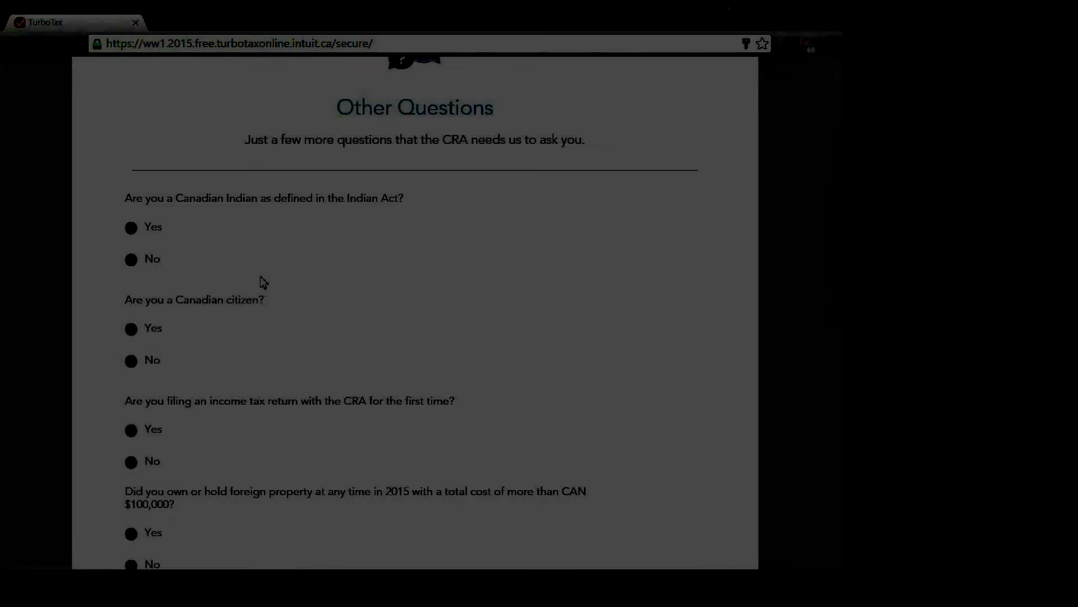
scroll(261, 280, "down", 4)
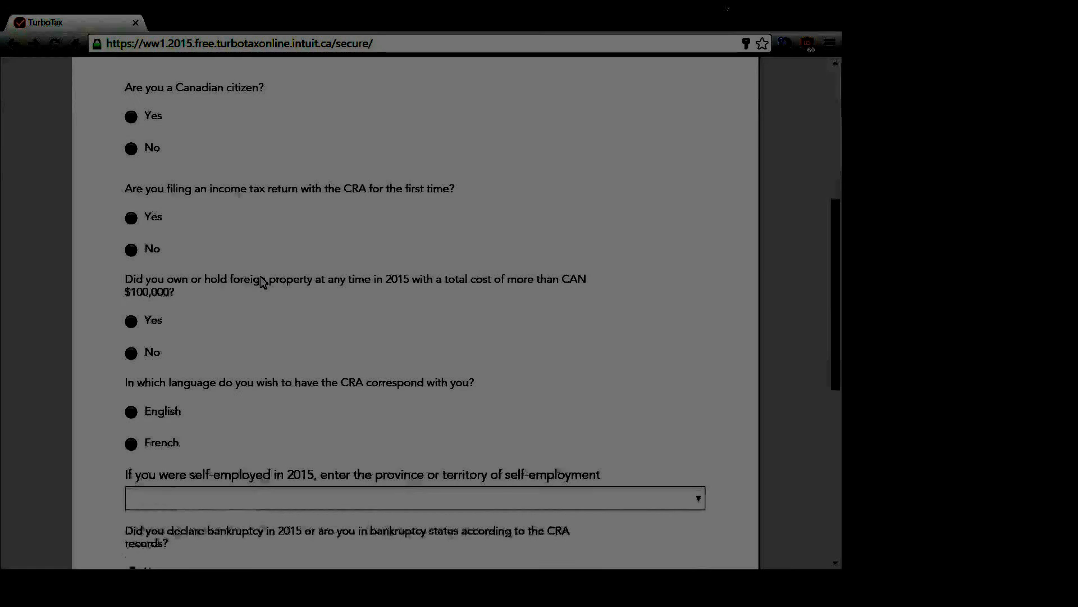
scroll(261, 280, "up", 3)
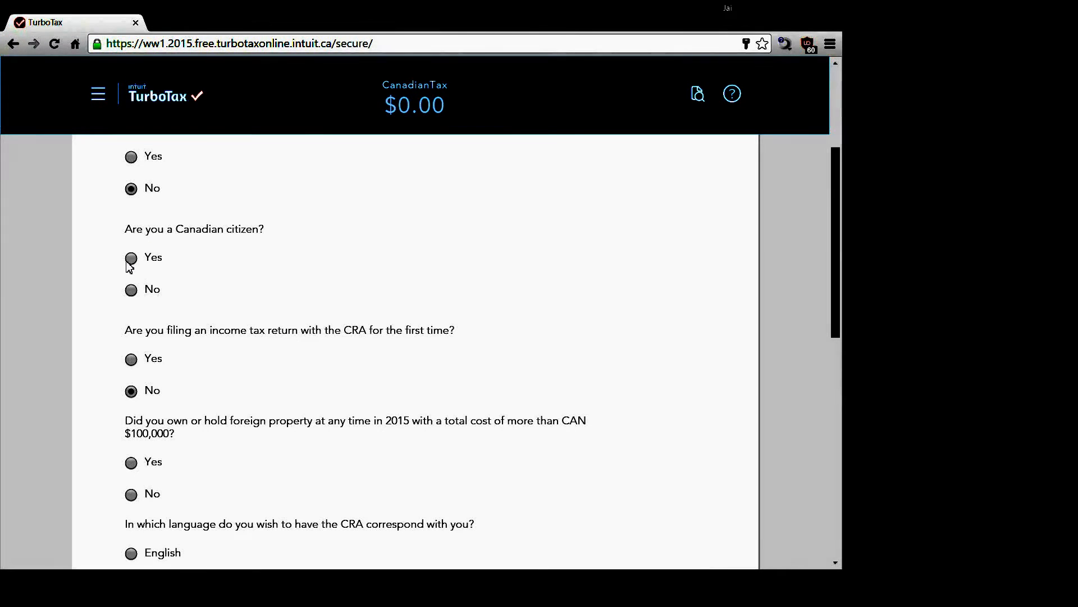
left_click(131, 258)
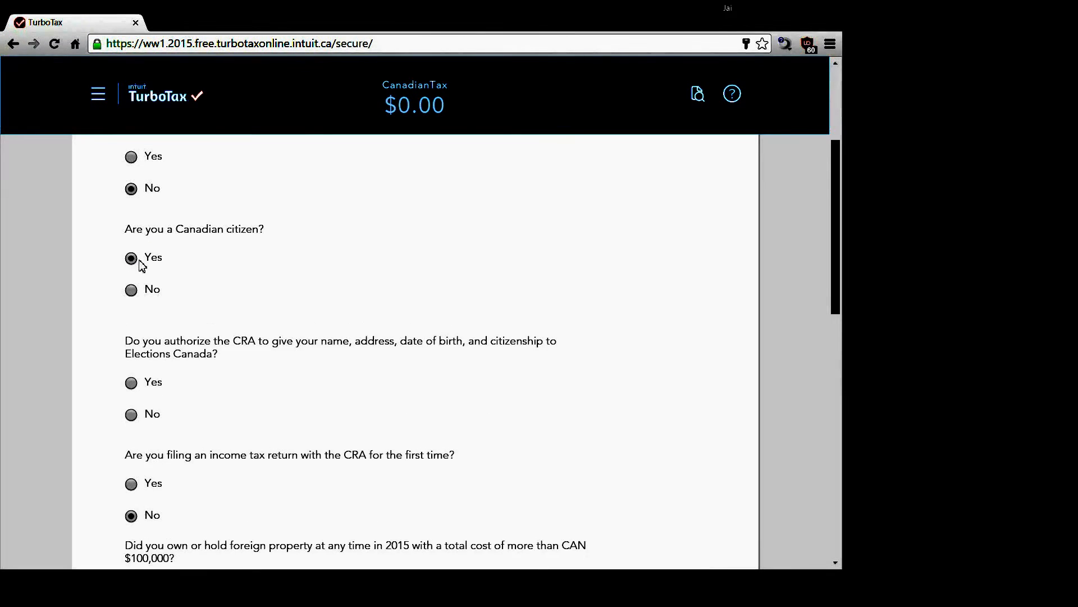
scroll(274, 309, "down", 3)
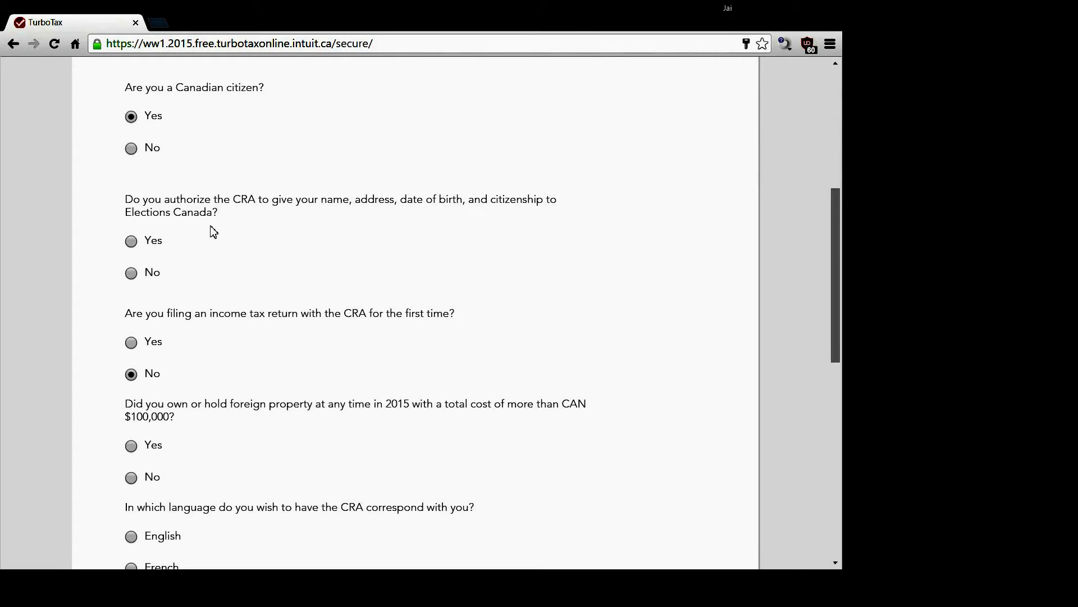
left_click(135, 242)
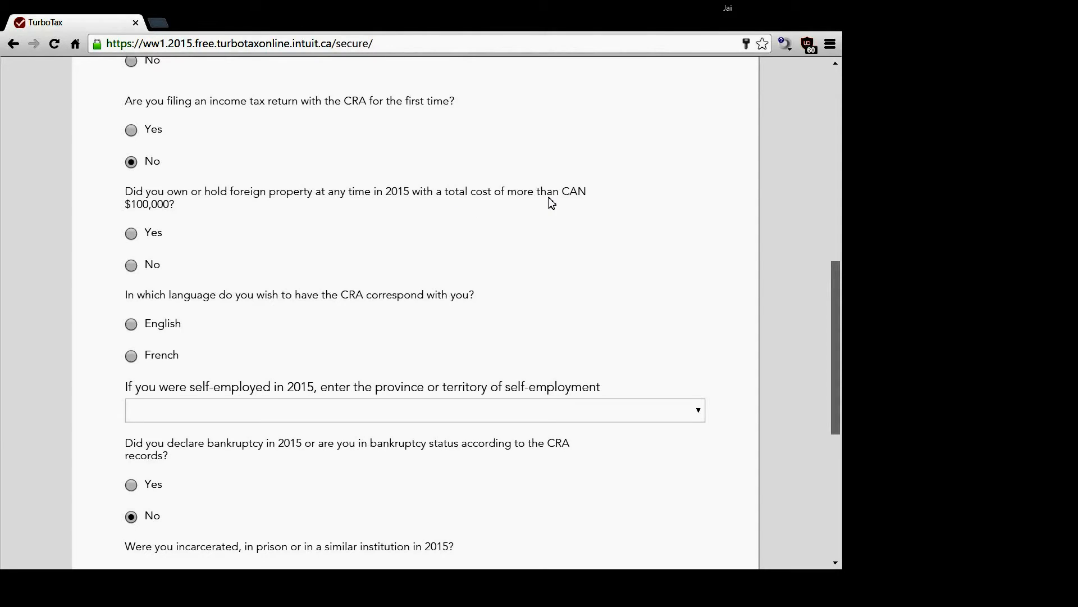
Answer No to foreign property over CAN $100,000, choose English for CRA correspondence, and submit the Other Questions page
left_click(133, 266)
scroll(161, 251, "down", 1)
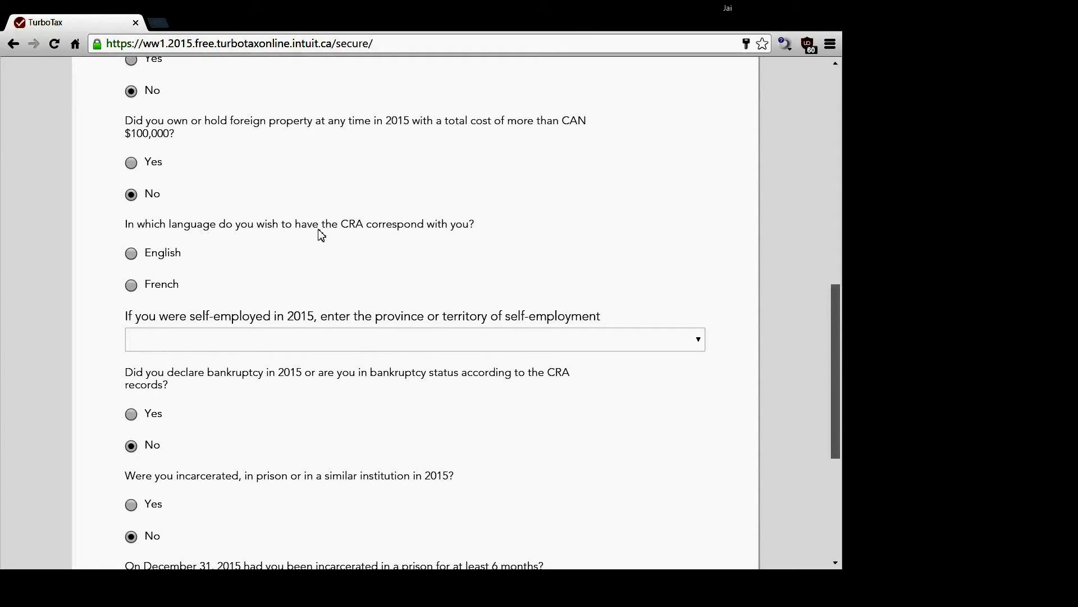
left_click(133, 253)
scroll(312, 268, "down", 1)
scroll(315, 268, "down", 2)
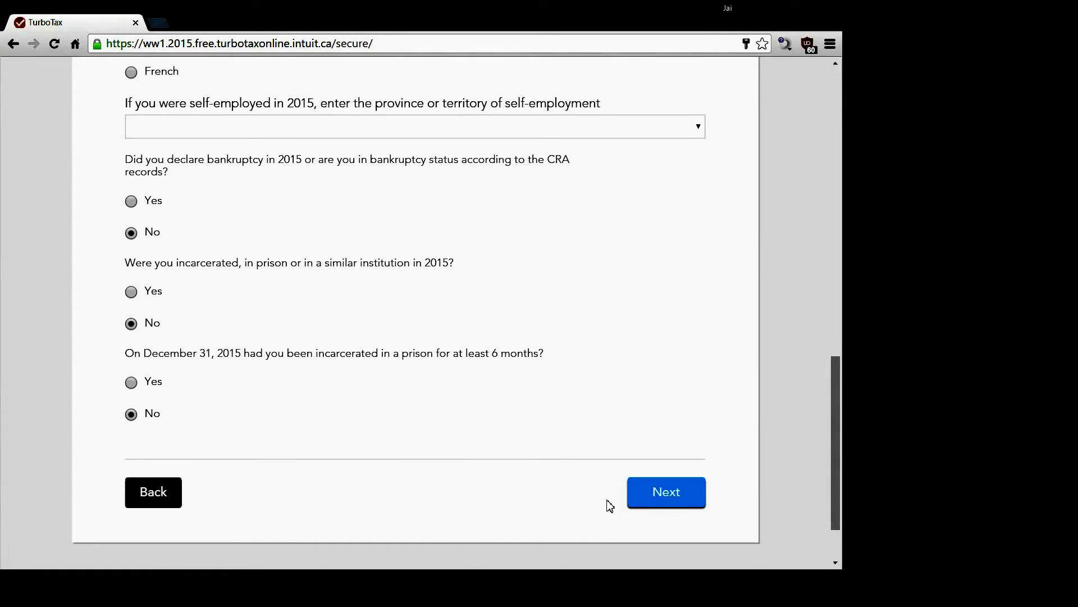
left_click(645, 494)
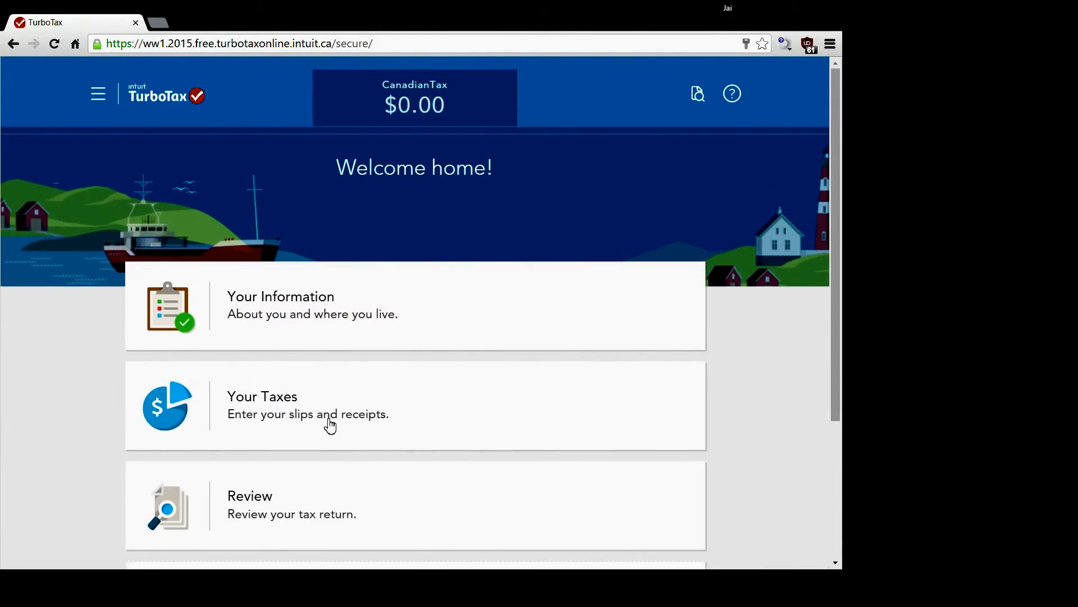
Go to Your Taxes and add the T2202A/TL11 tuition and education credit certificate to the return
scroll(359, 403, "down", 3)
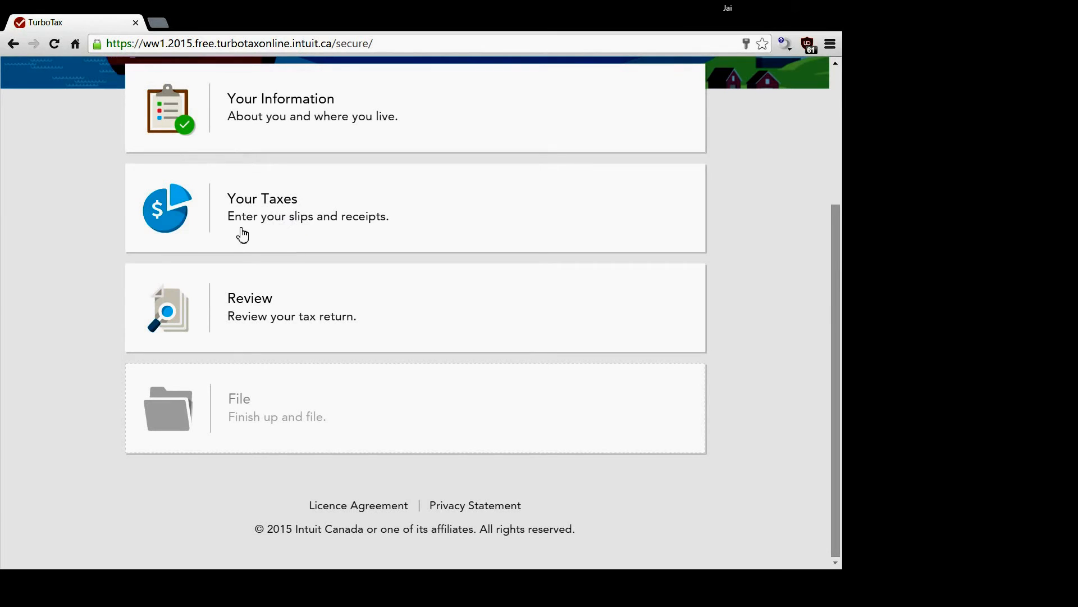
left_click(195, 219)
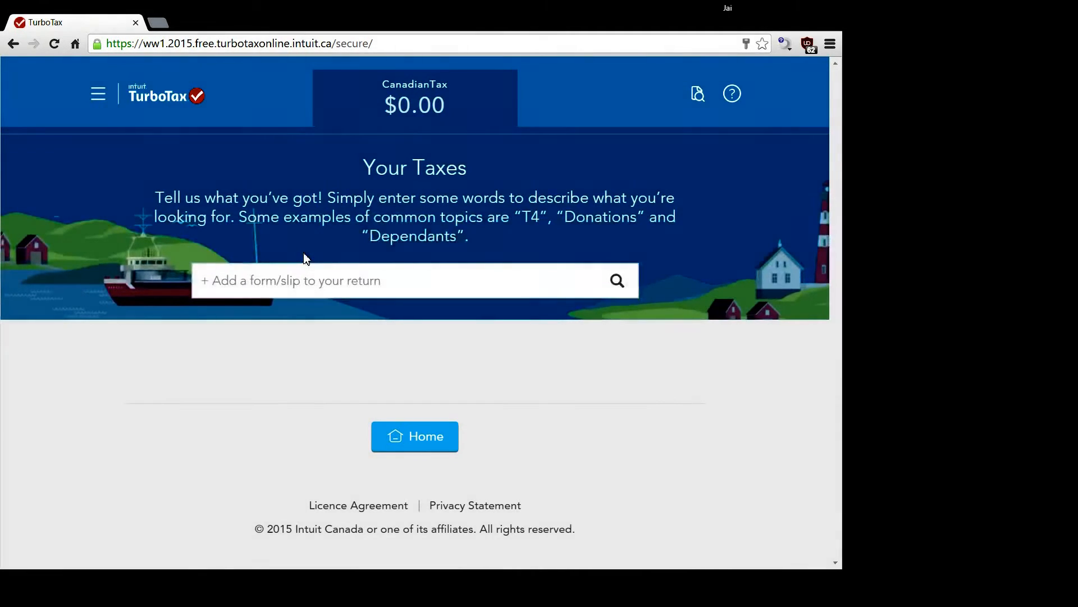
left_click(320, 293)
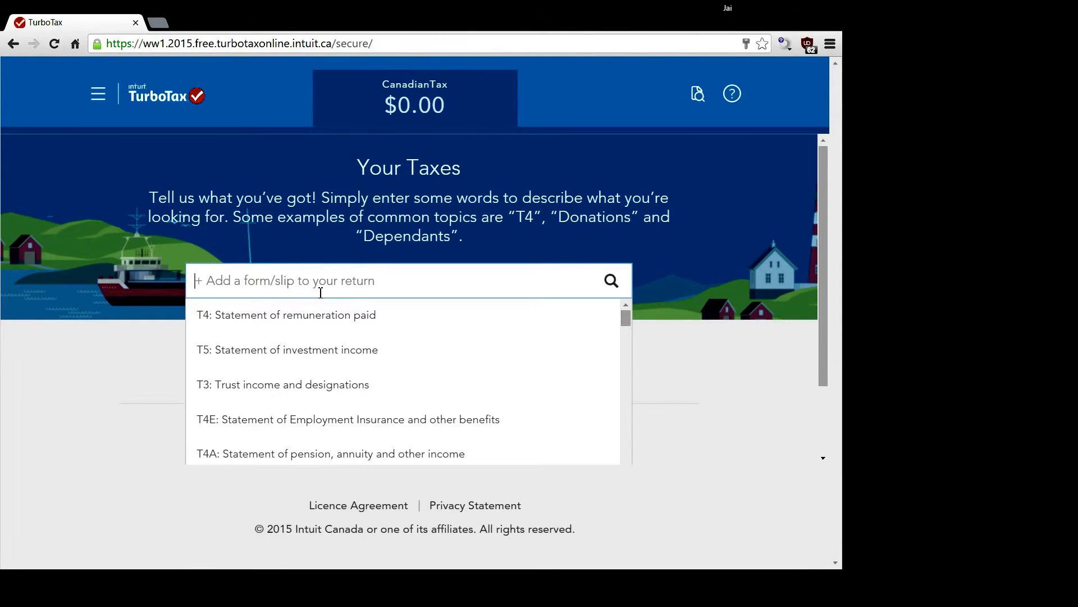
type("t2")
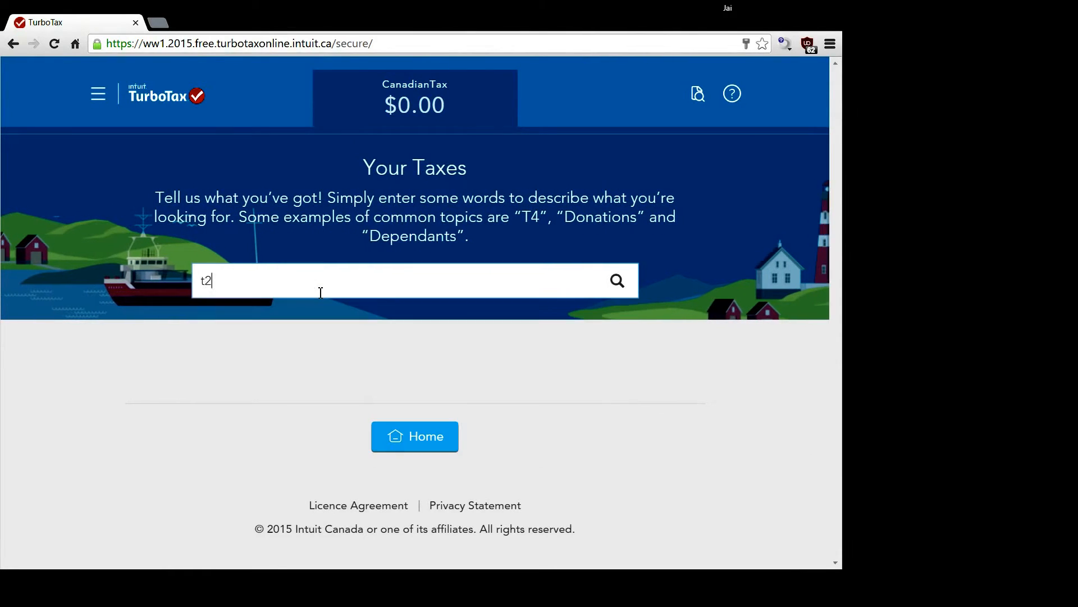
type("202a/TL11")
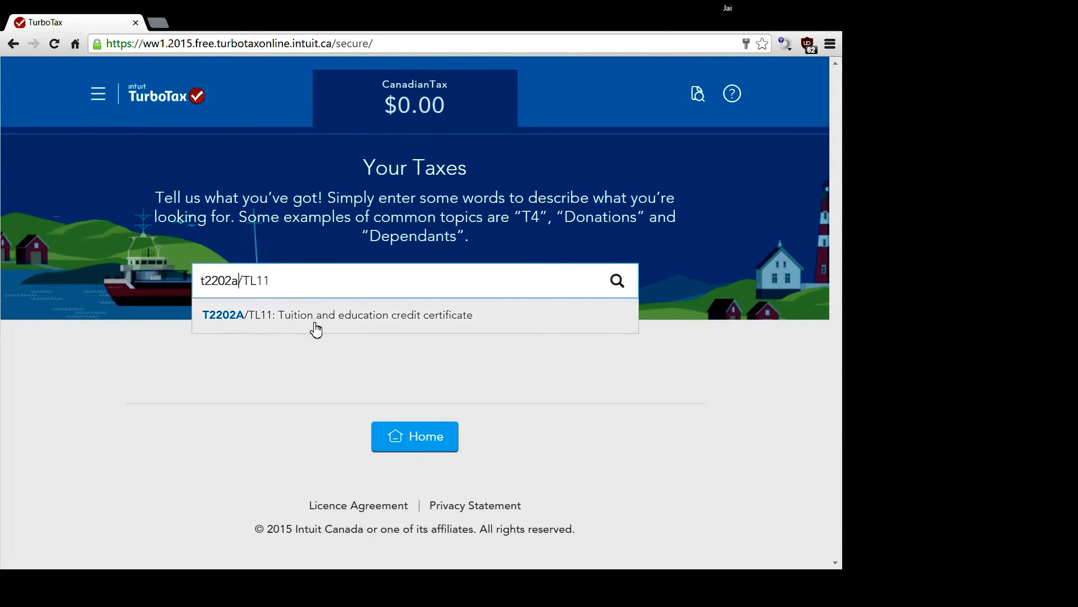
left_click(412, 329)
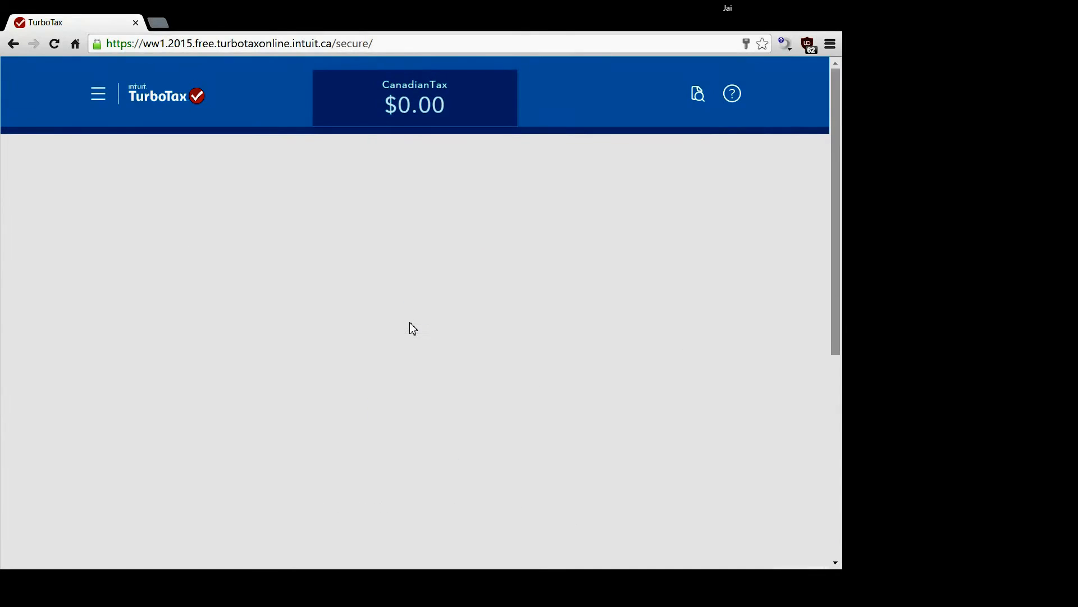
Examine the tuition fee, part-time and full-time month, and TL11D fields on the T2202A/TL11 form
scroll(413, 329, "down", 3)
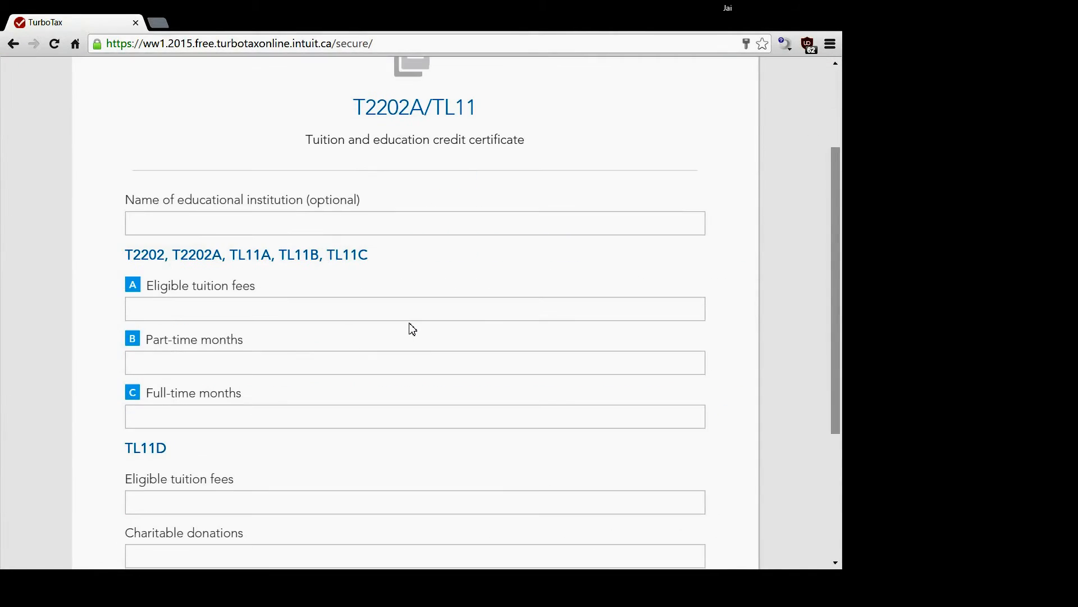
scroll(413, 330, "up", 1)
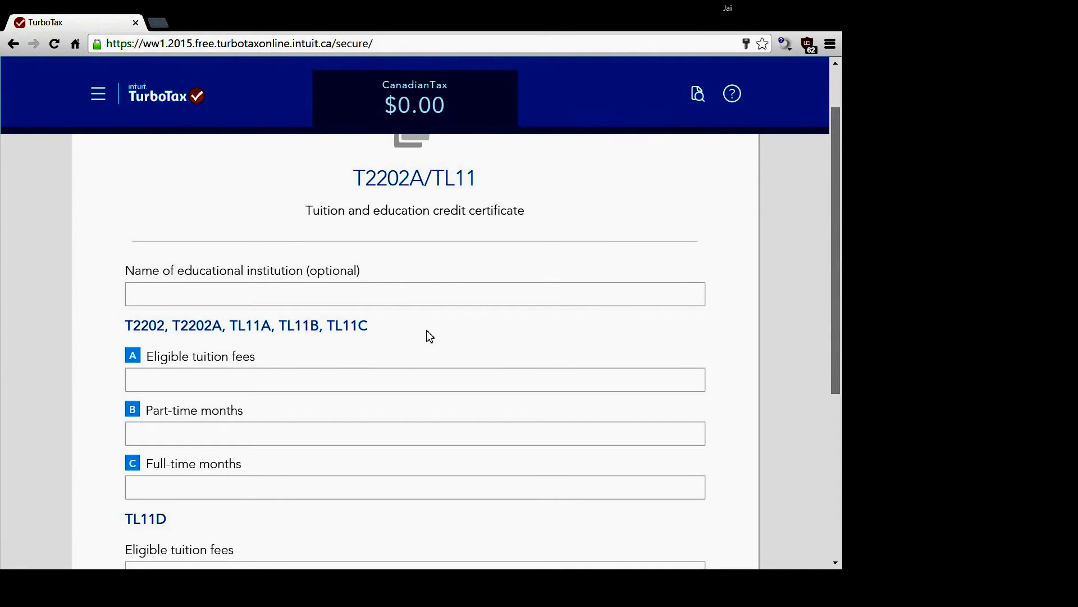
left_click(307, 381)
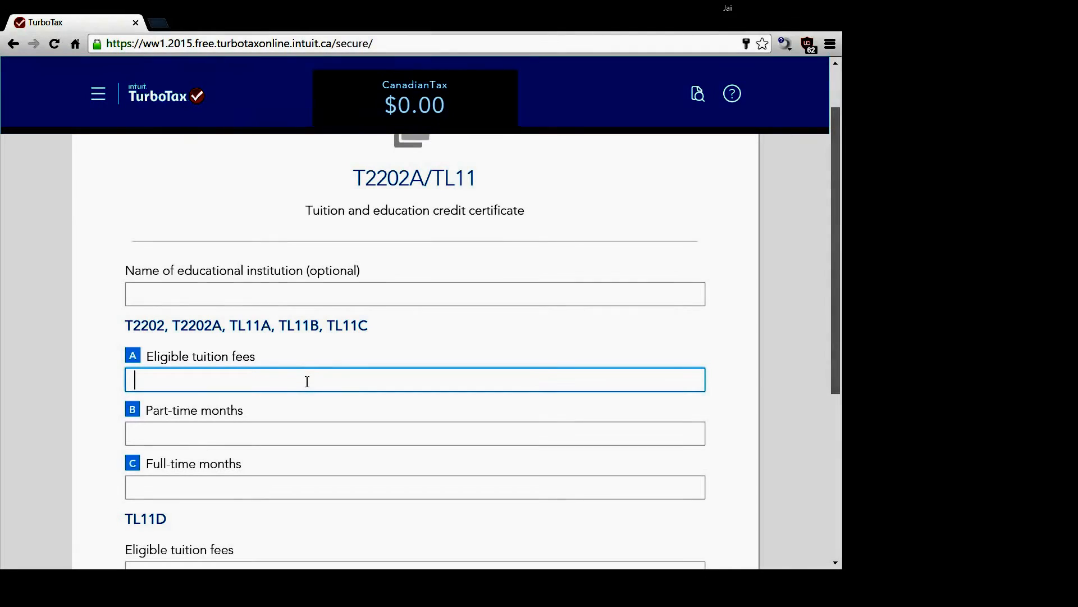
scroll(308, 382, "down", 2)
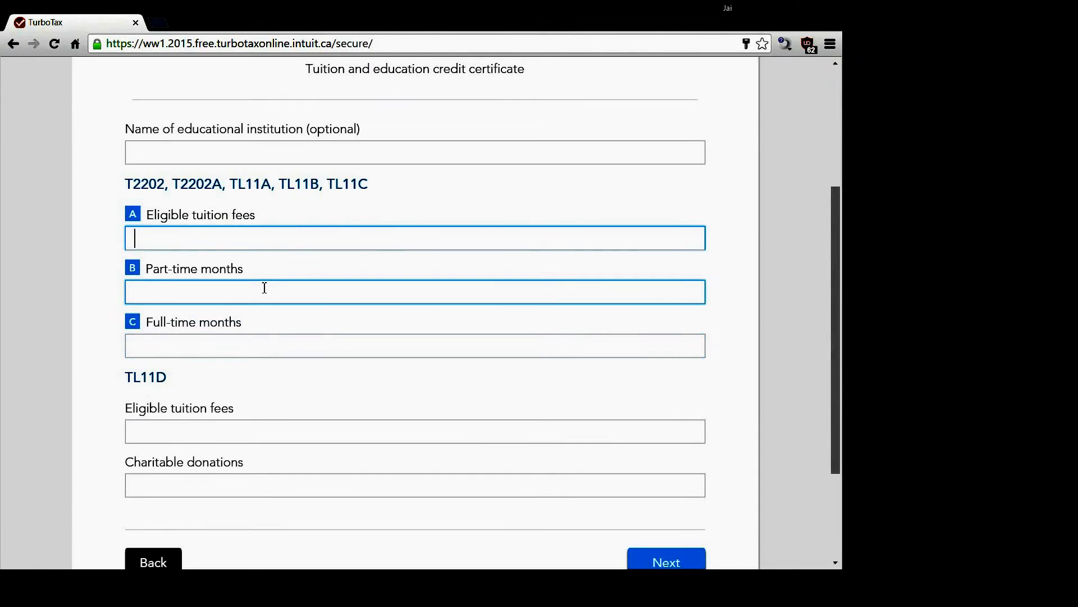
left_click(265, 288)
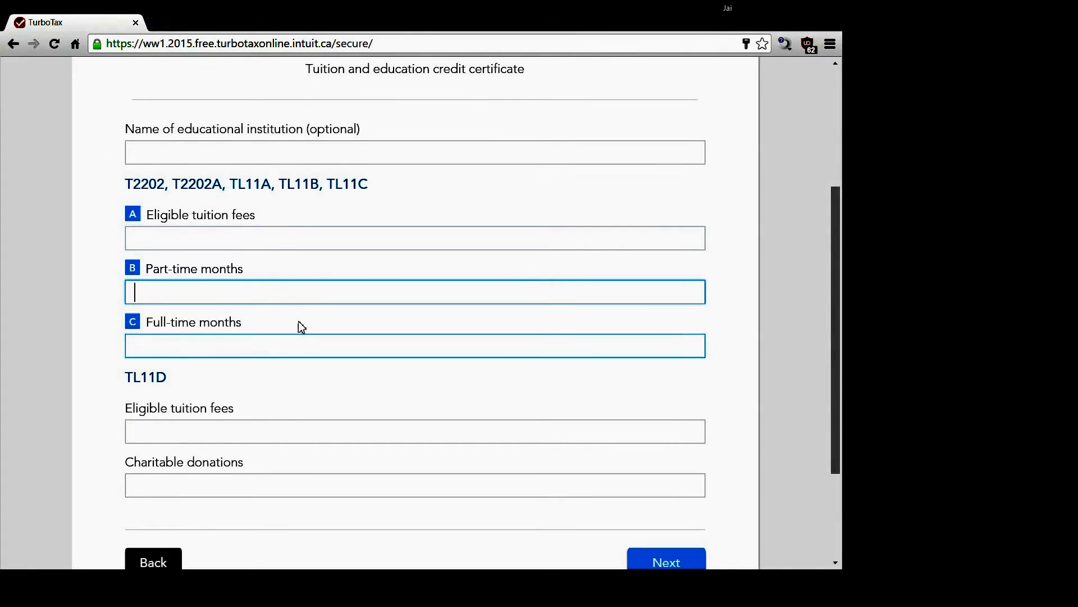
left_click(292, 350)
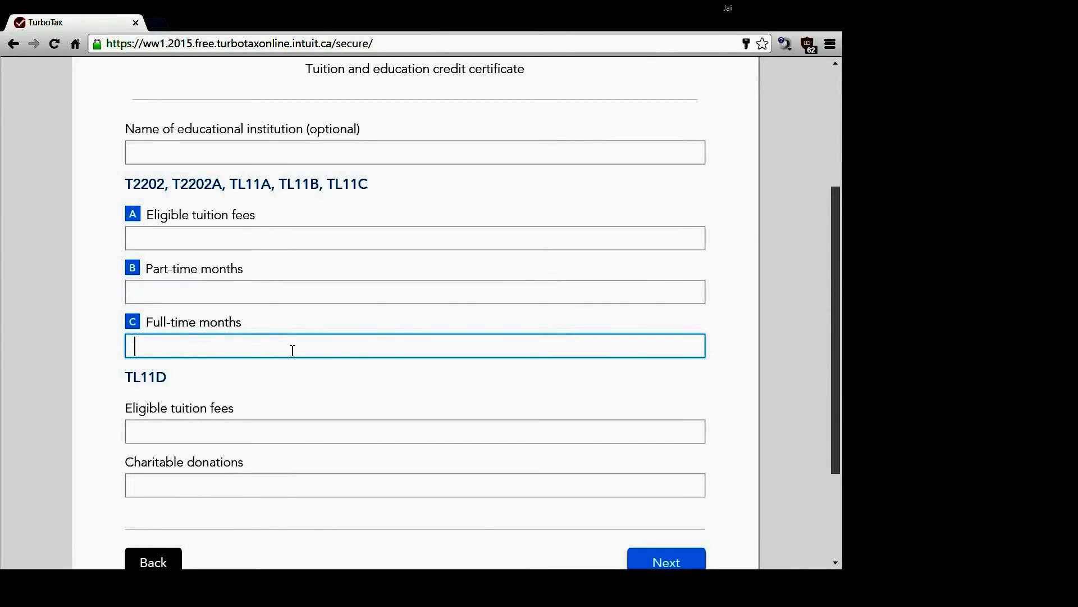
scroll(292, 350, "down", 2)
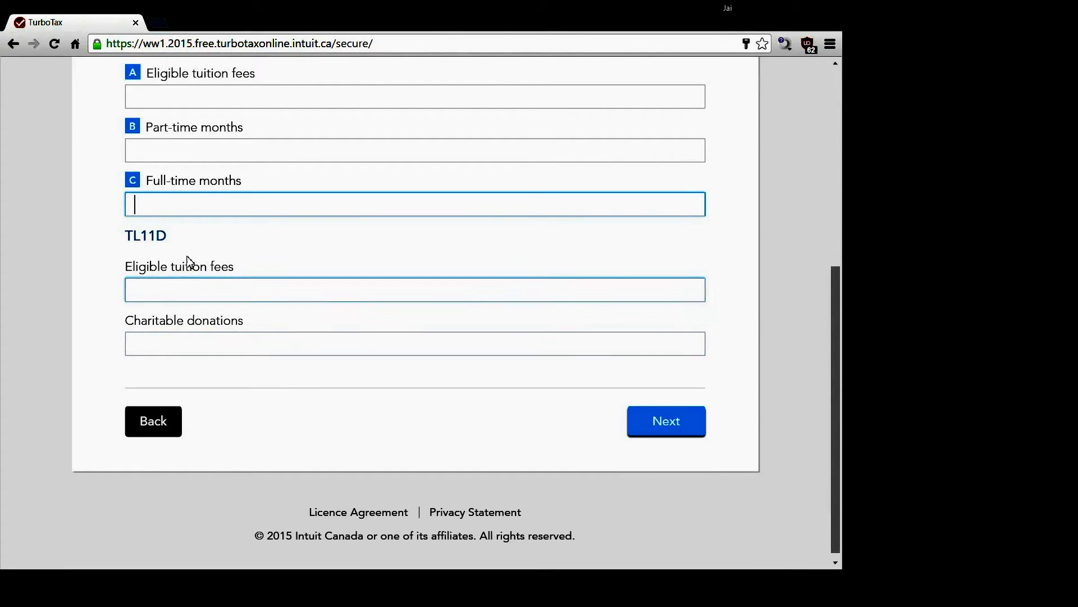
scroll(253, 283, "up", 1)
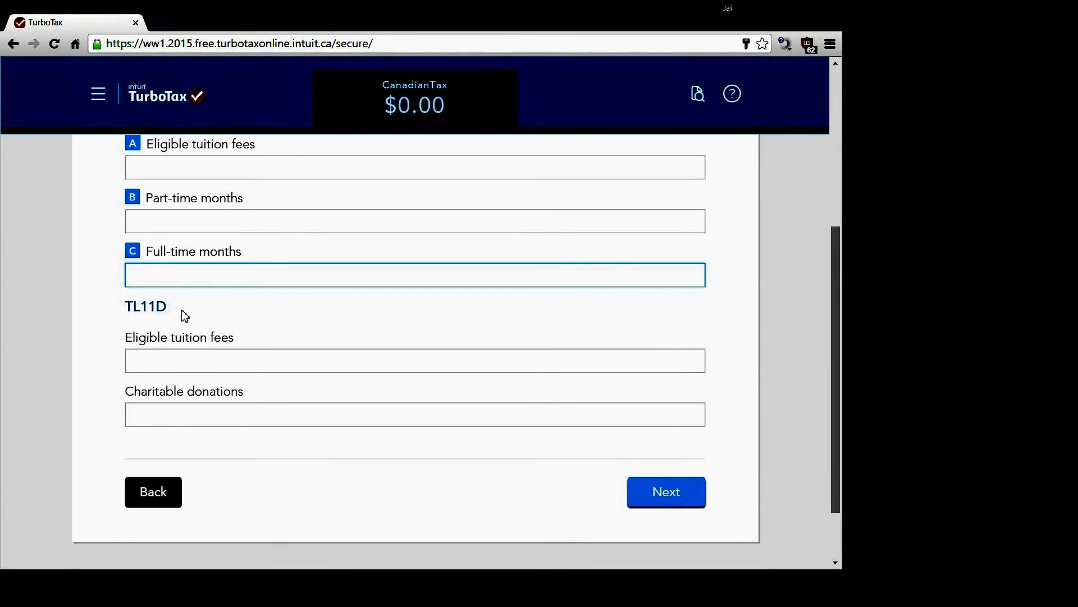
Enter "university of toronto" as the name of the educational institution
scroll(214, 328, "up", 3)
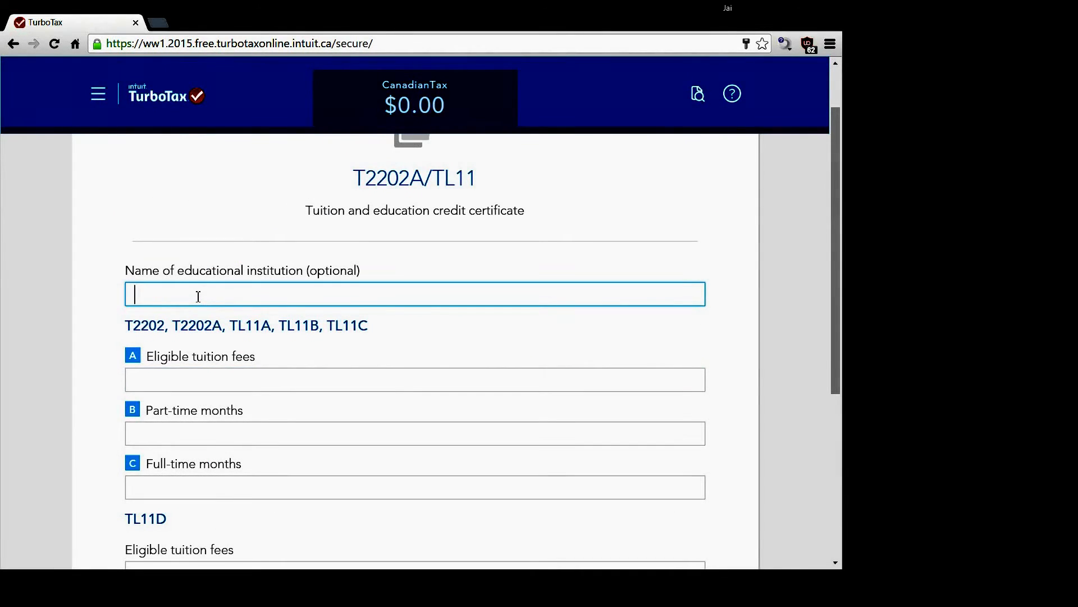
type("unov")
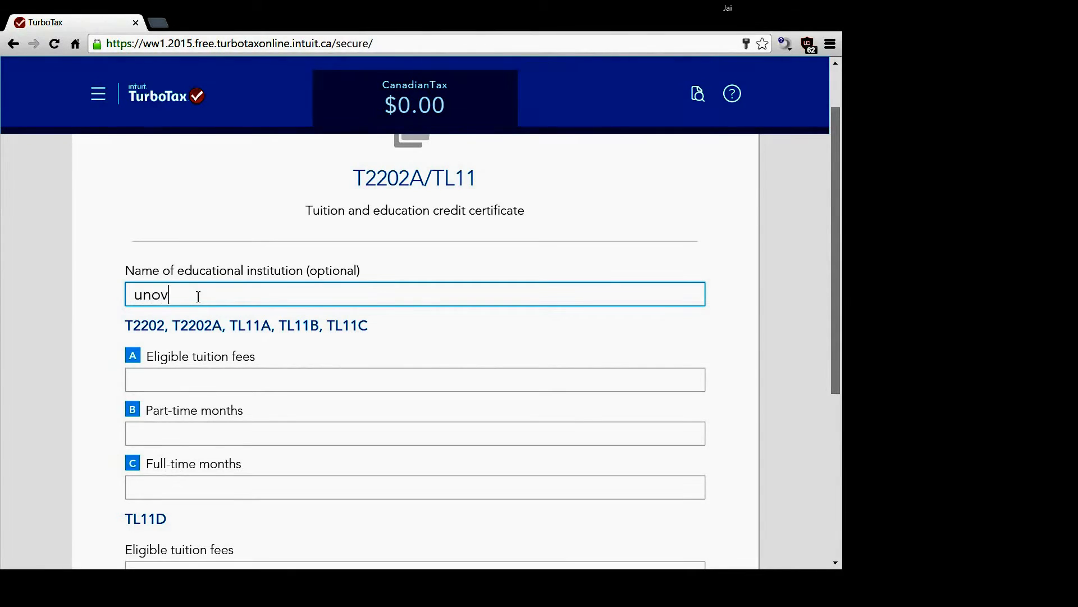
type("er")
key("BackSpace")
key("BackSpace")
key("BackSpace")
key("BackSpace")
type("iversity of toronto")
Set the eligible tuition fees to 8,000 and the full-time months to 8, and submit the T2202A/TL11 form
key("Tab")
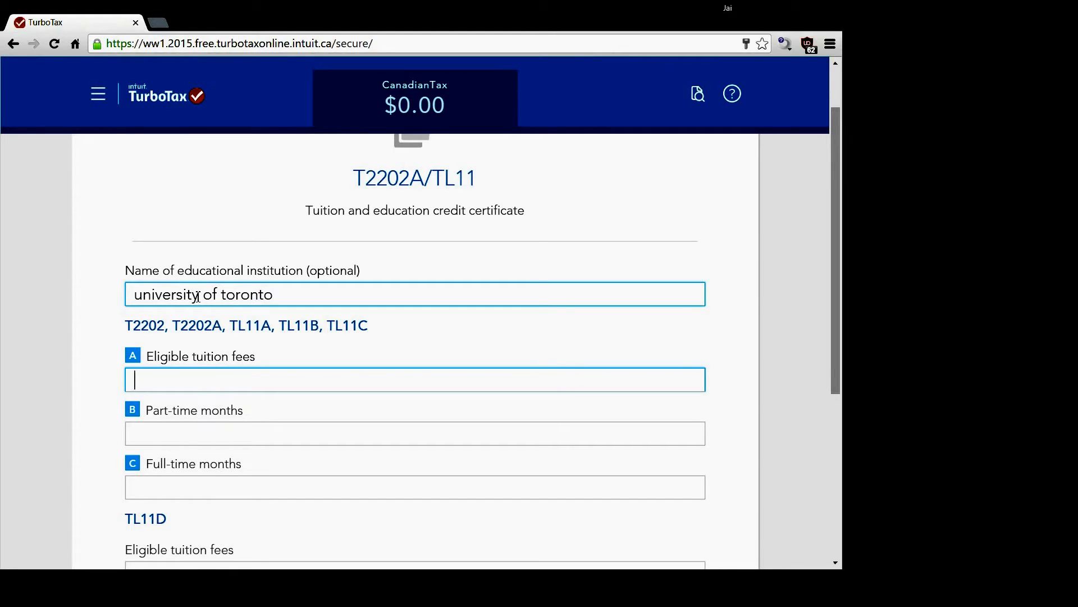
type("8000")
key("Tab")
key("Tab")
type("8")
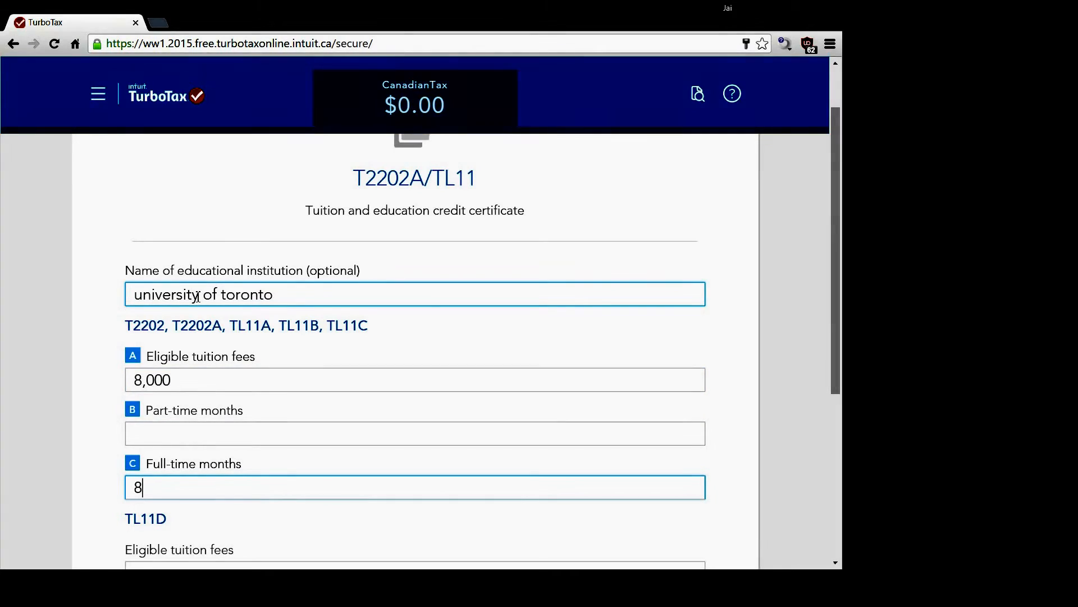
scroll(191, 335, "down", 4)
scroll(200, 332, "down", 1)
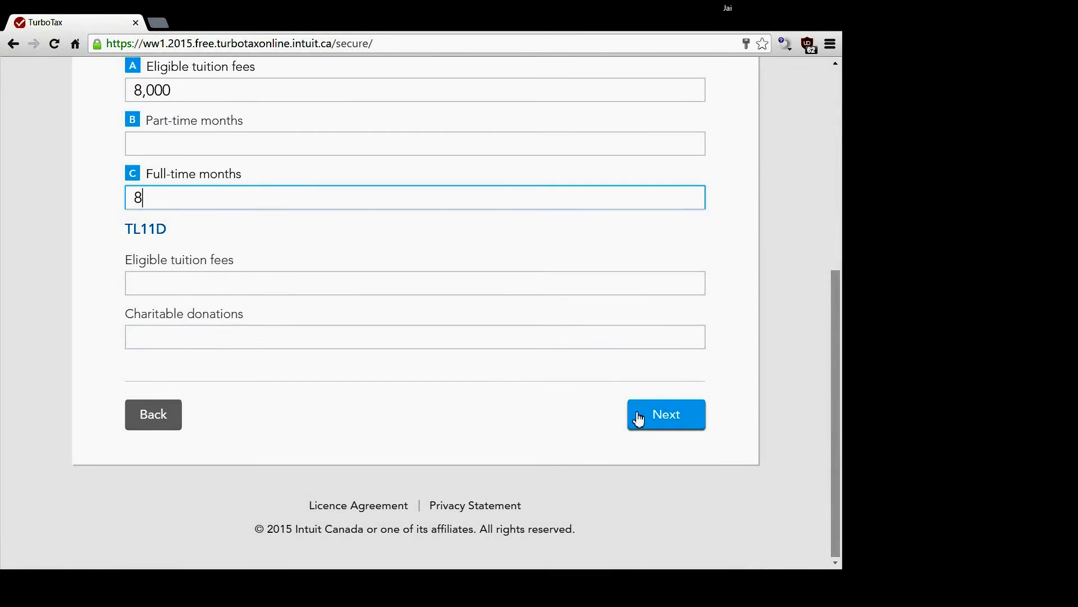
scroll(640, 417, "up", 7)
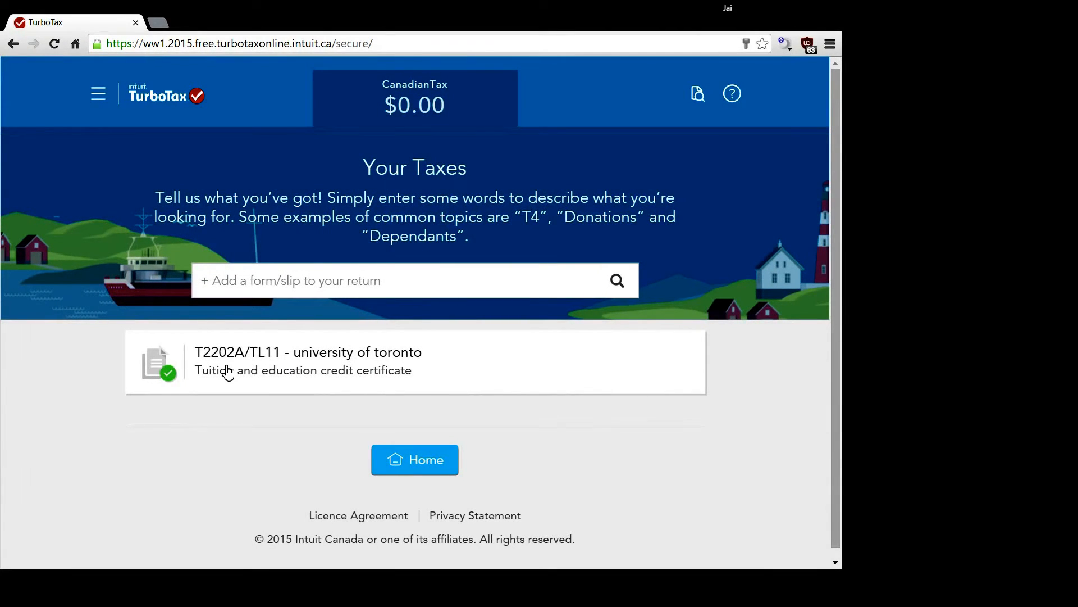
Add a T4A slip, Statement of pension, annuity and other income, to the return
left_click(267, 280)
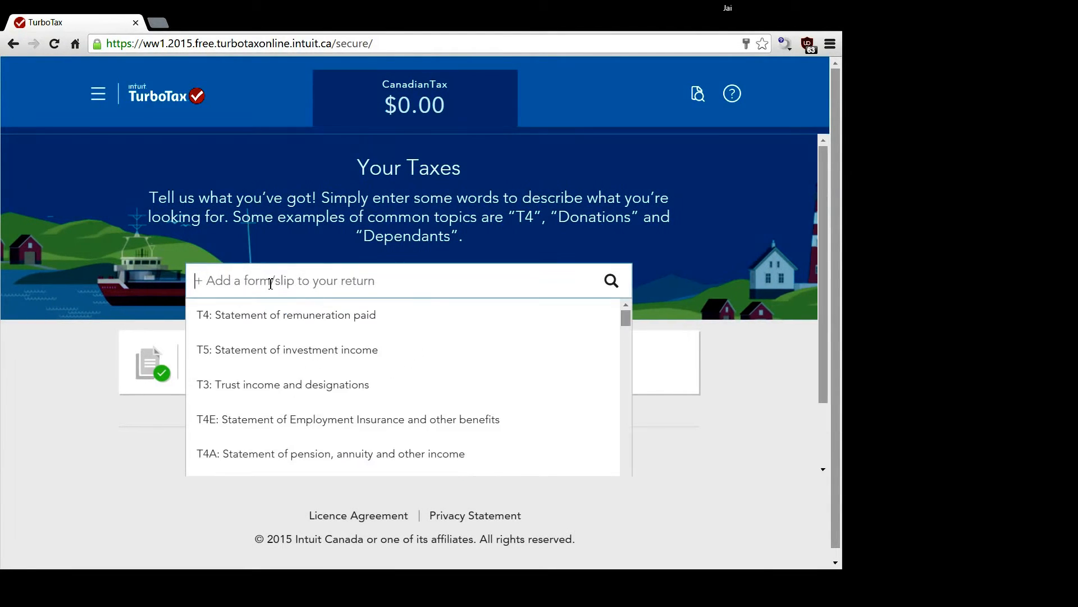
type("t4a")
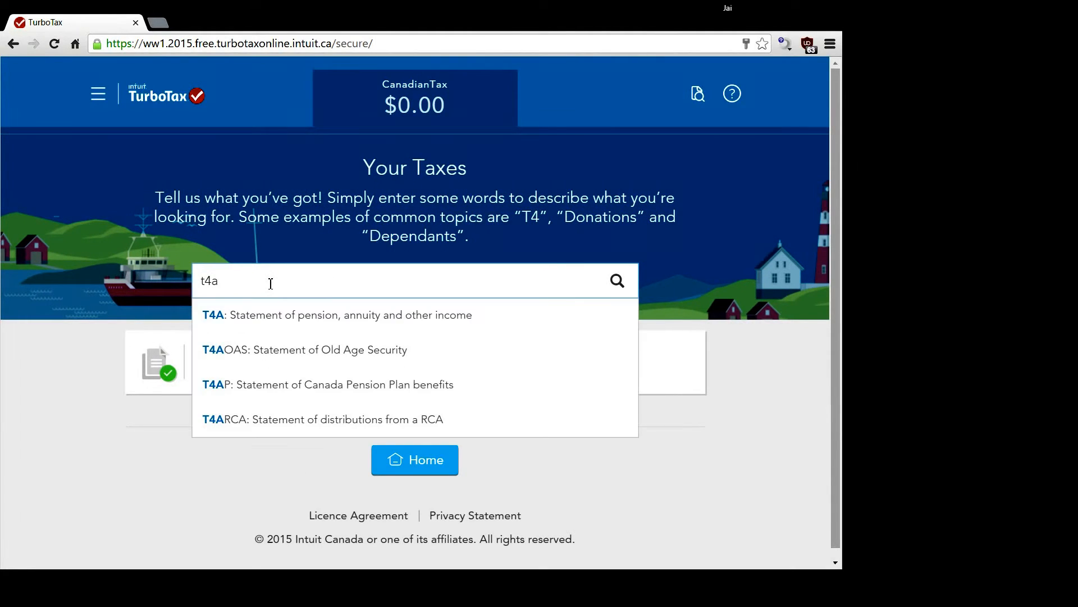
left_click(273, 315)
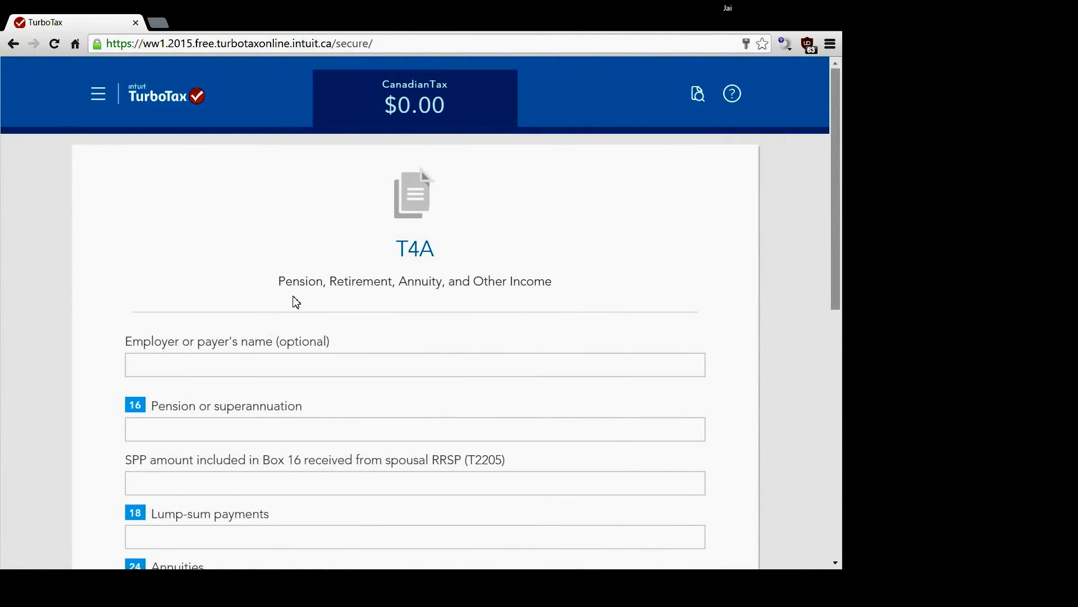
Examine the main T4A fields, from the payer's name and pension boxes through to the fees for services boxes
scroll(295, 297, "down", 2)
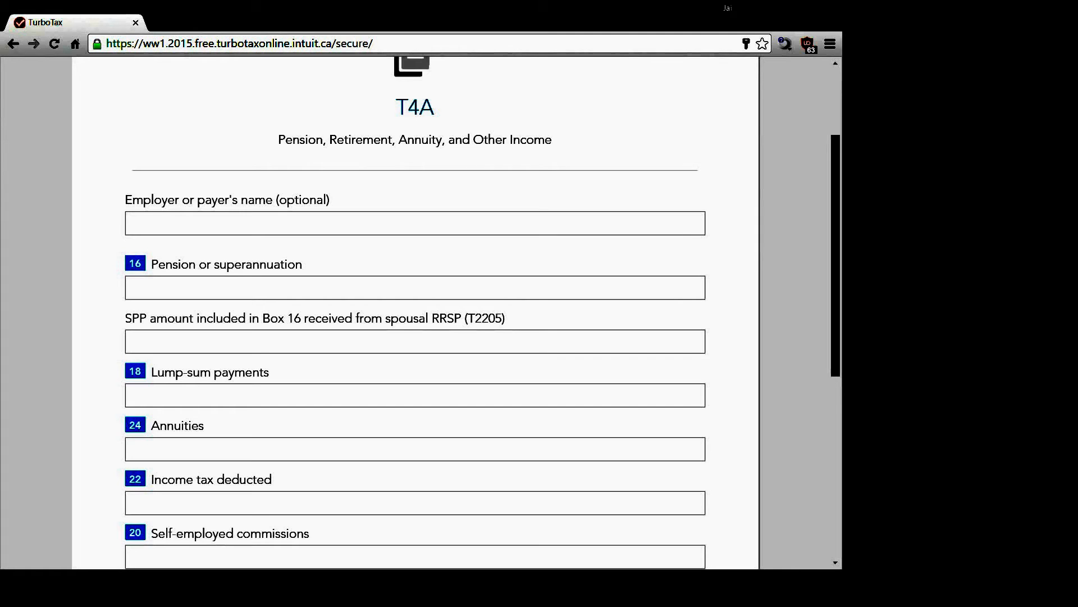
left_click(415, 223)
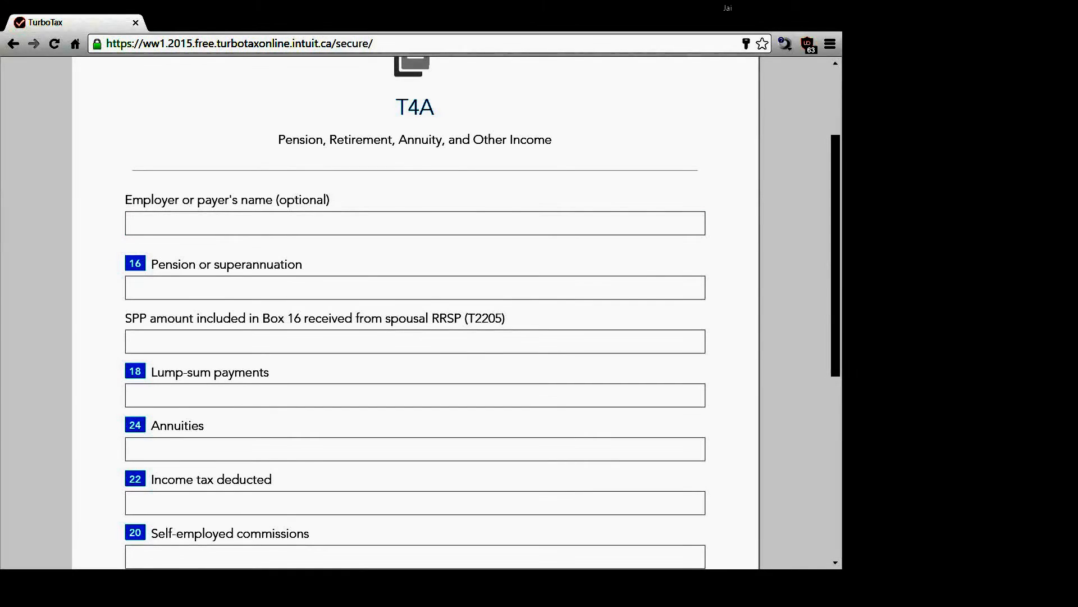
left_click(415, 223)
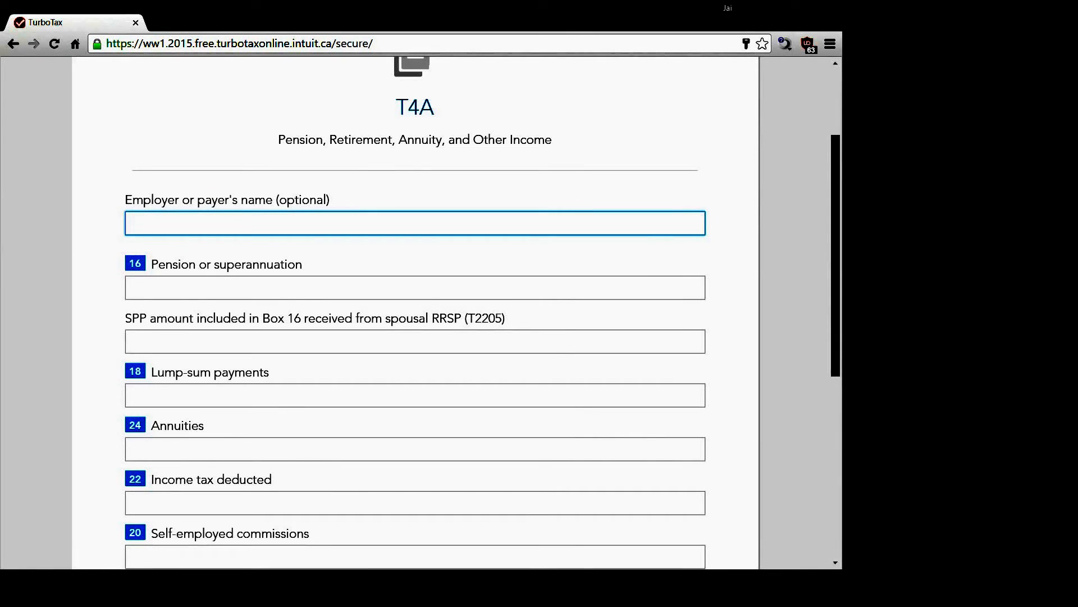
key("Tab")
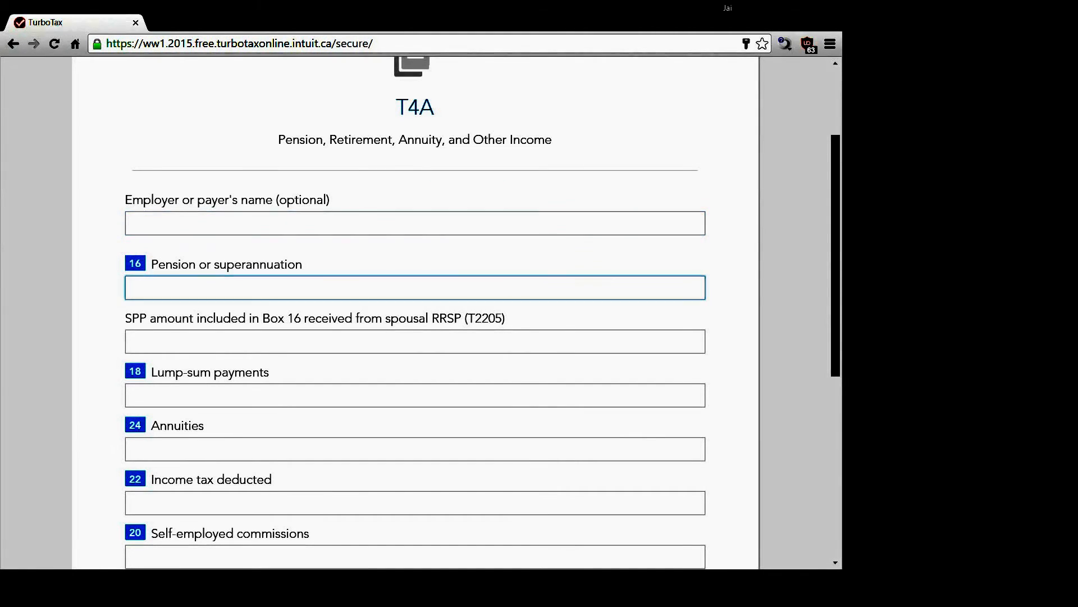
key("Tab")
key("shift+Tab")
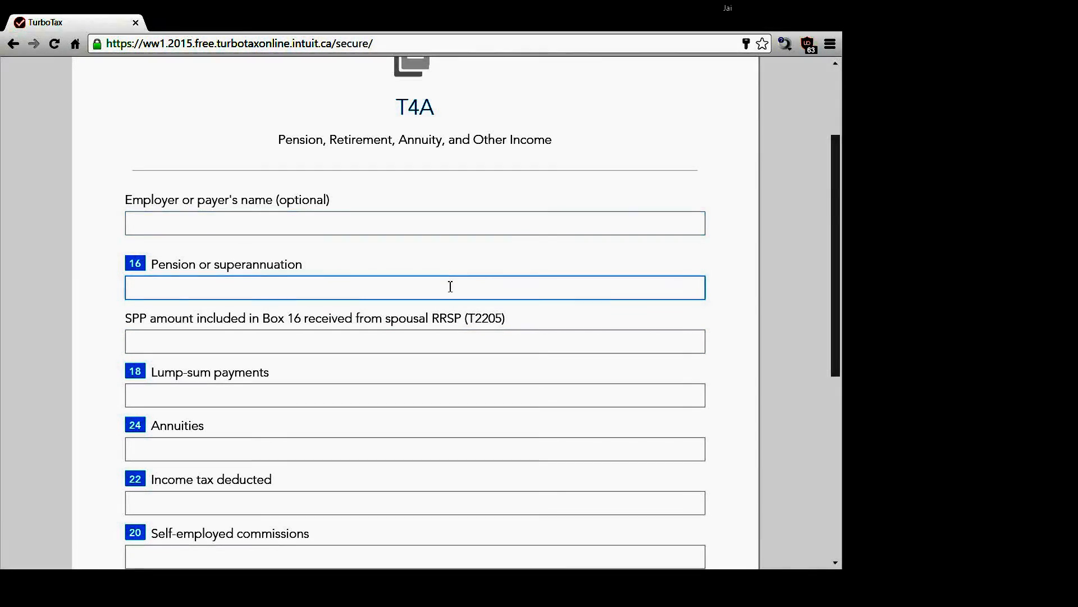
left_click(458, 336)
scroll(461, 340, "down", 7)
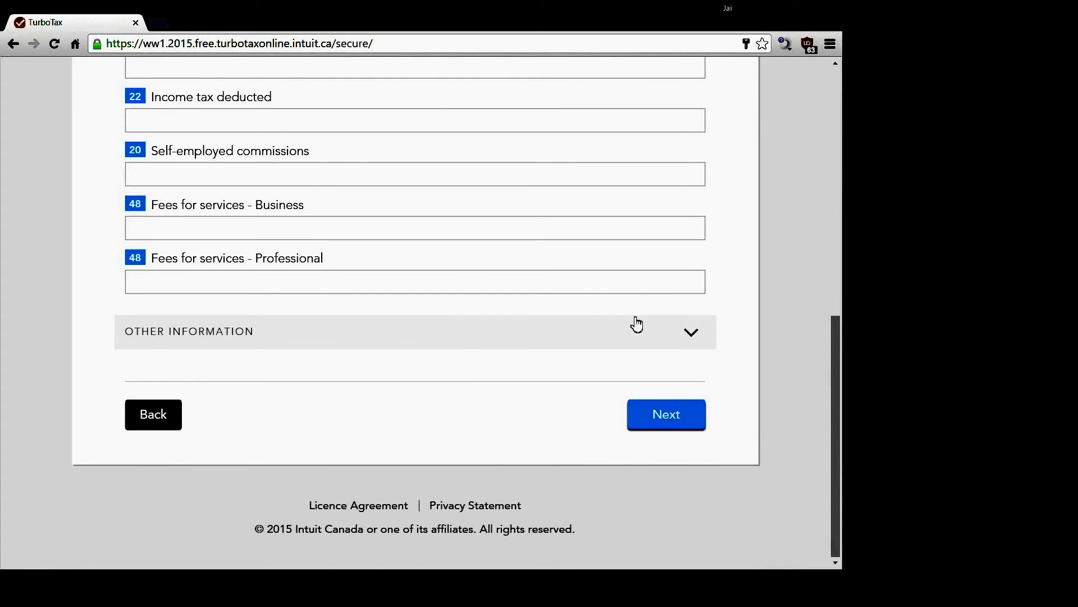
Expand the T4A's Other Information section and look through its additional boxes, including box 28 Other income
left_click(677, 339)
scroll(461, 348, "down", 20)
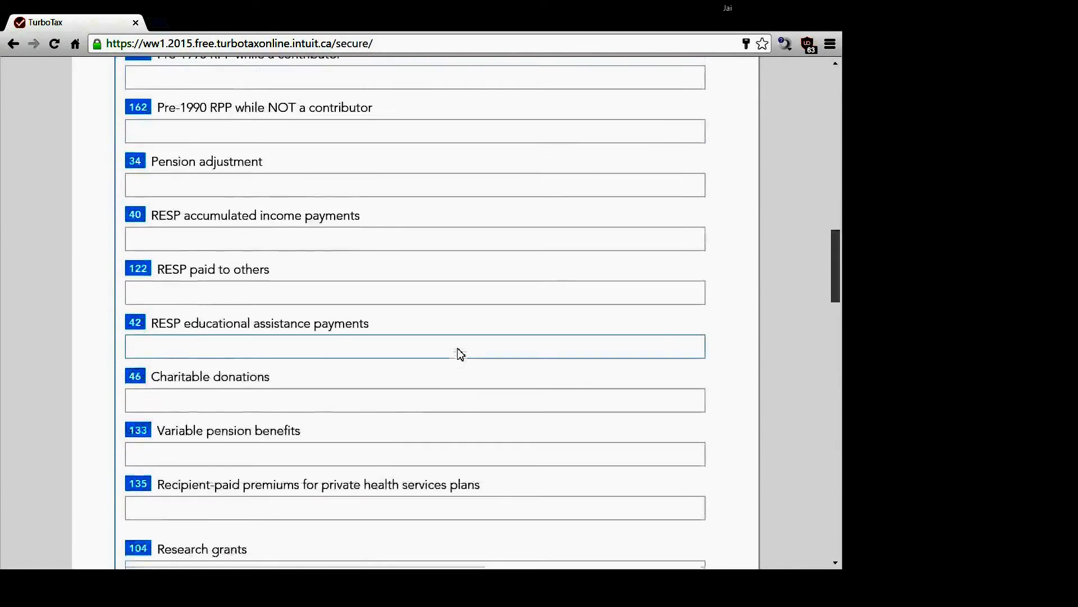
scroll(465, 351, "down", 20)
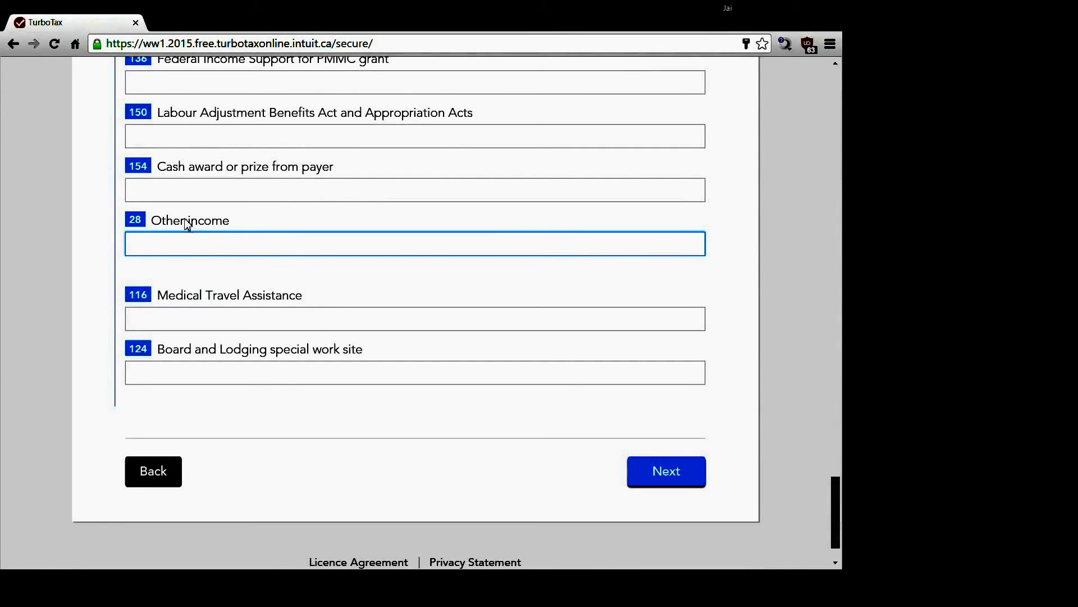
left_click(203, 250)
scroll(203, 250, "up", 15)
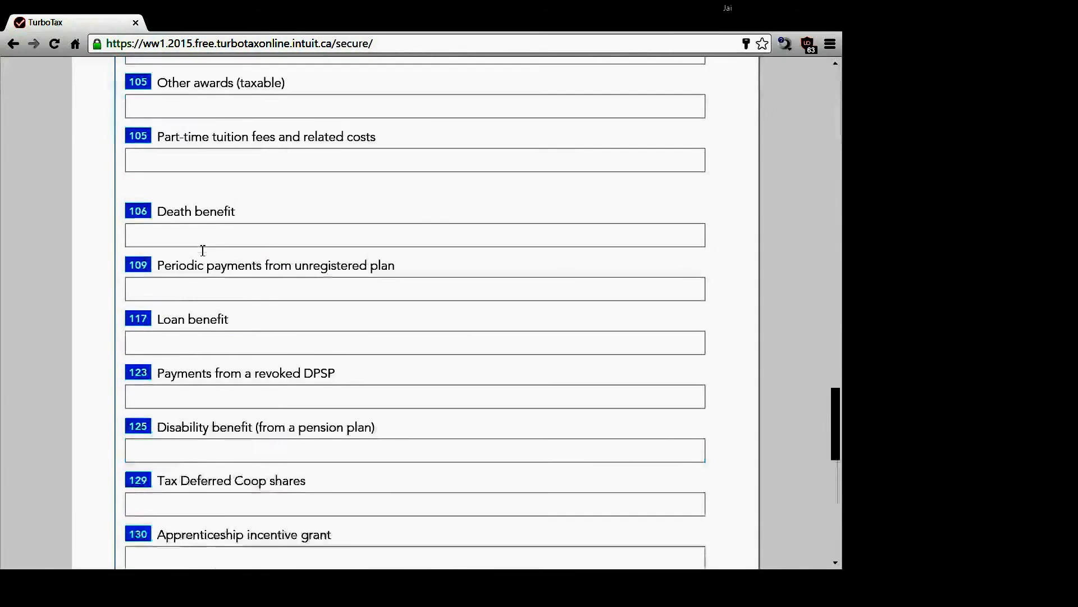
scroll(203, 252, "up", 10)
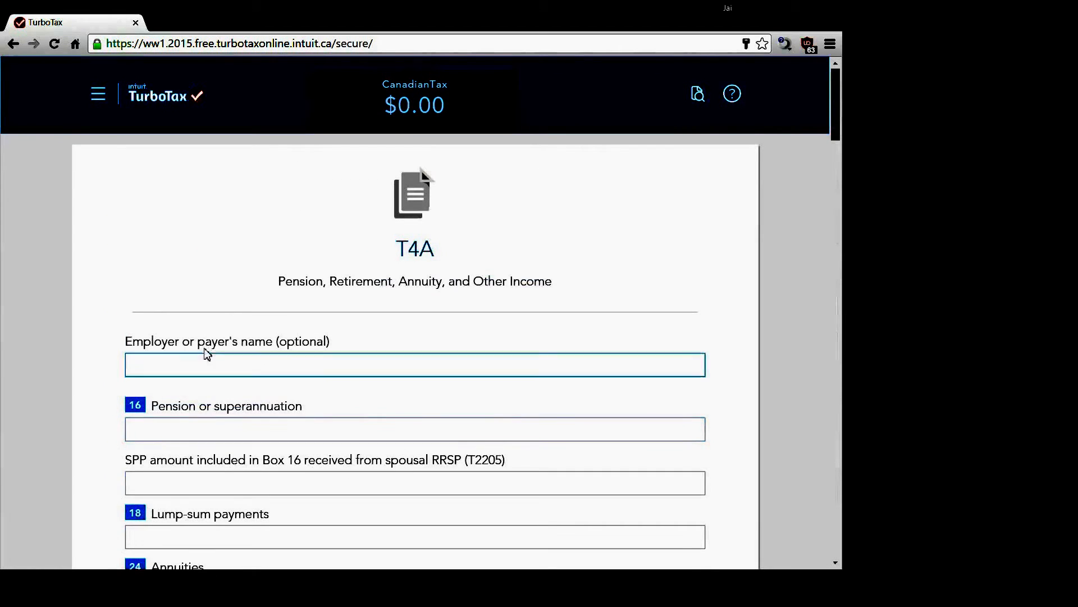
Enter "University of Toronto" as the employer or payer's name on the T4A
left_click(209, 368)
type("Unive")
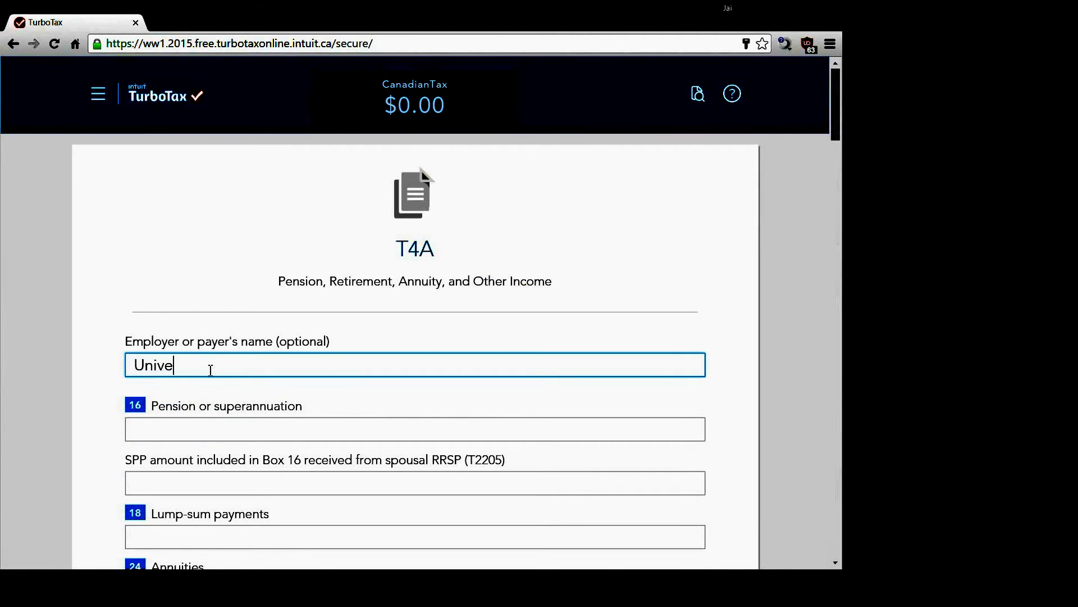
type("rsity of Toronto")
Set the T4A's box 28 Other income to 5,000 and submit the slip
key("Tab")
key("Tab")
key("Tab")
key("Tab")
key("Tab")
key("Tab")
key("Tab")
key("Tab")
key("Tab")
key("Tab")
key("Tab")
key("Tab")
key("Tab")
key("Tab")
key("Tab")
key("Tab")
key("Tab")
key("Tab")
key("Tab")
key("Tab")
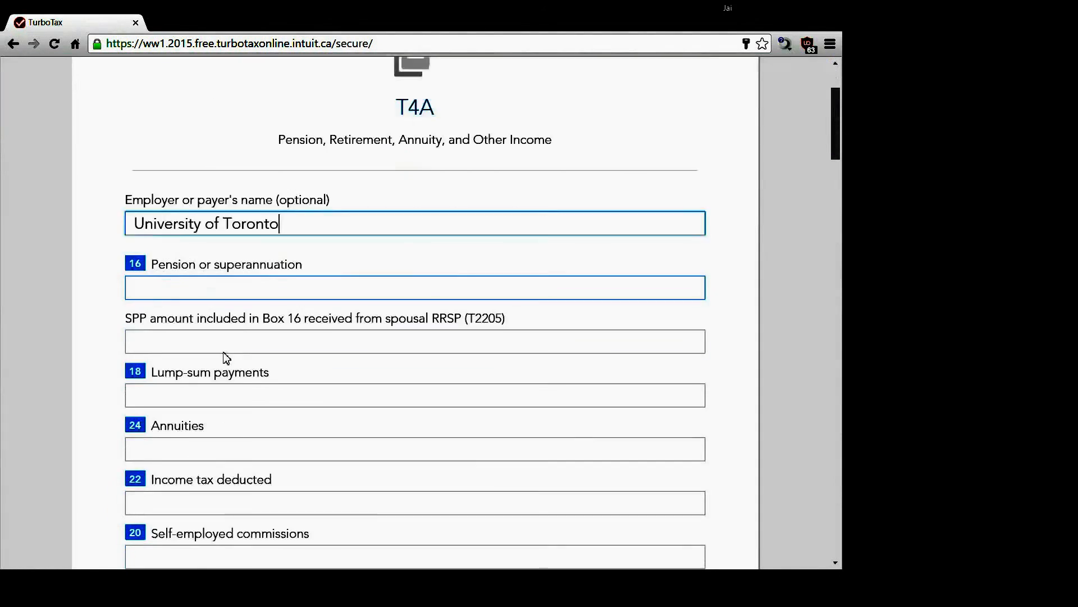
key("Tab")
key("Tab")
key("Tab")
key("Tab")
key("Tab")
key("Tab")
key("Tab")
key("Tab")
key("Tab")
key("Tab")
key("Tab")
key("Tab")
key("Tab")
key("Tab")
key("Tab")
key("Tab")
key("Tab")
key("Tab")
key("Tab")
key("Tab")
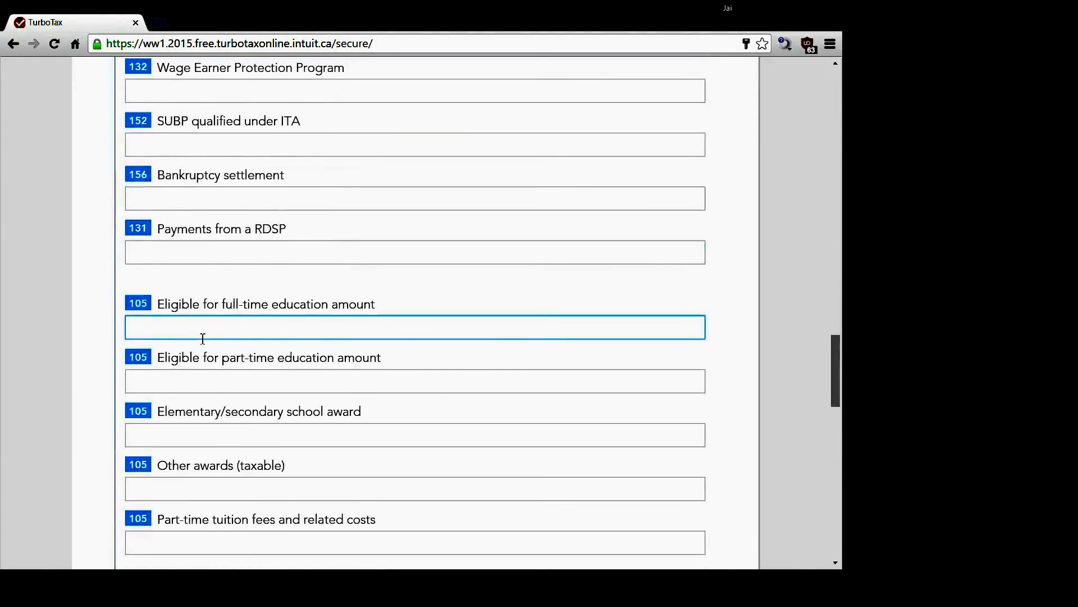
left_click(206, 260)
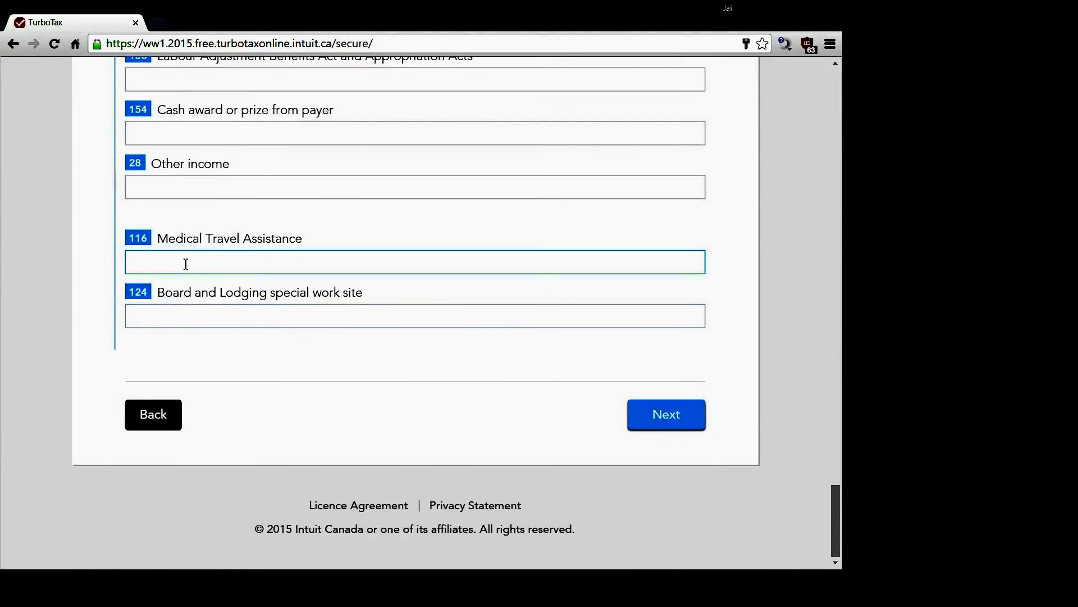
left_click(197, 192)
type("5000")
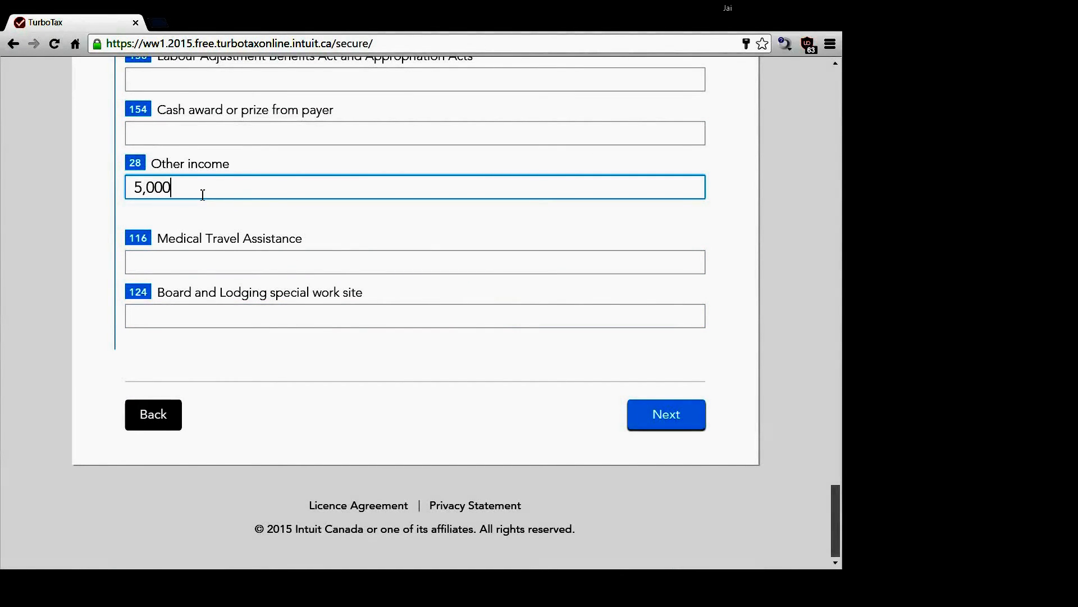
left_click(668, 420)
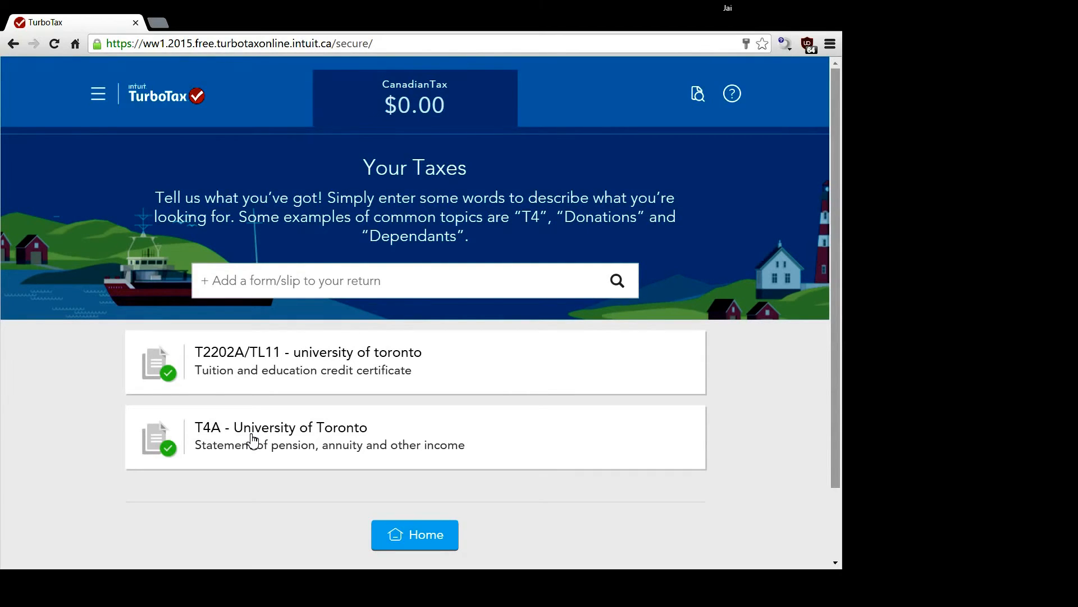
Return to the home page from Your Taxes and start the review of the tax return
scroll(252, 440, "down", 3)
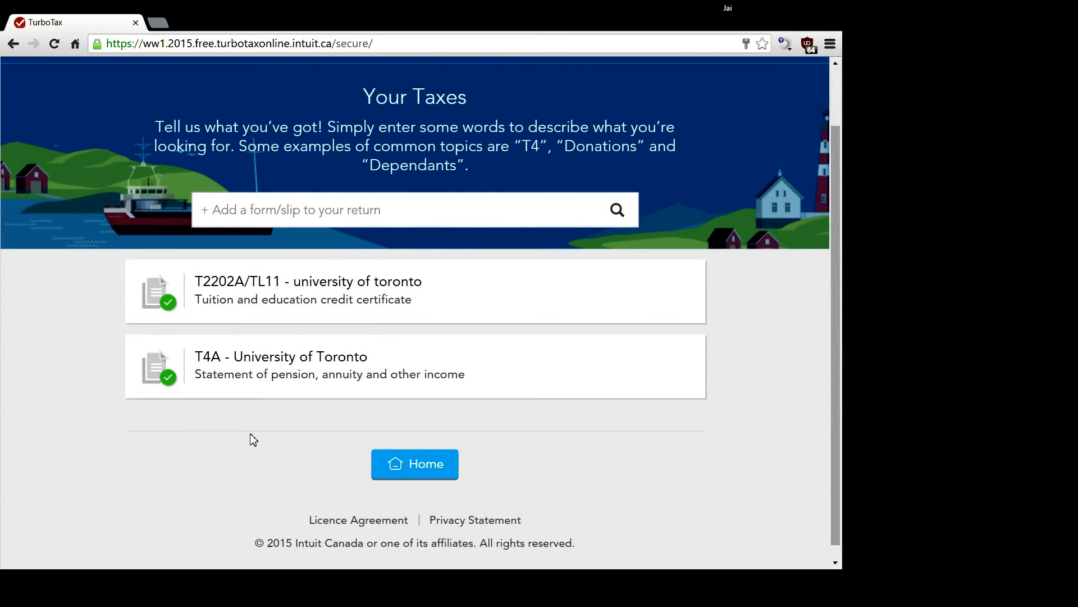
left_click(408, 476)
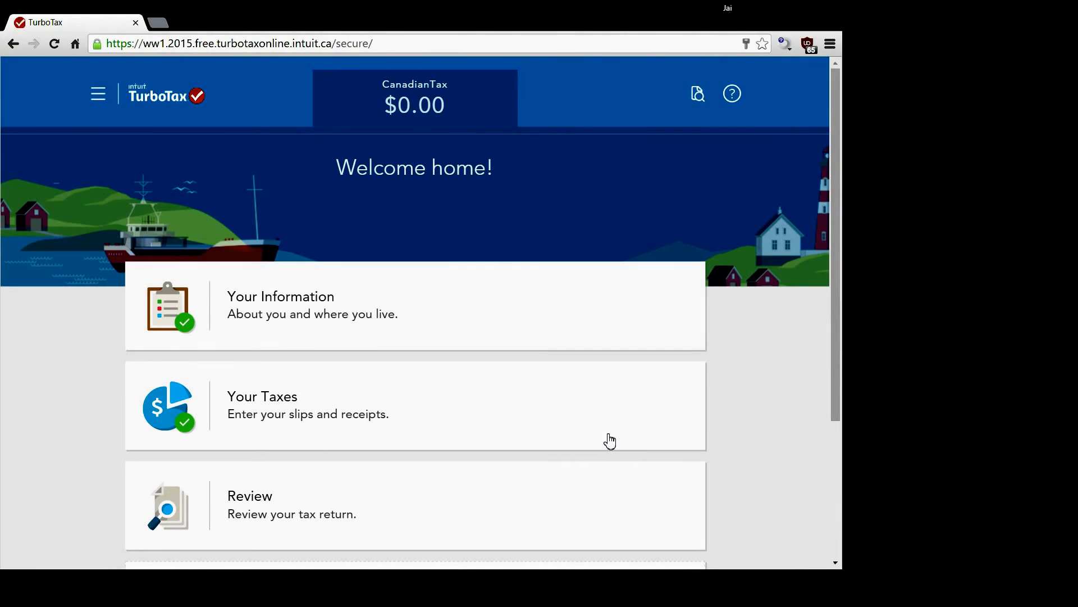
scroll(394, 422, "down", 4)
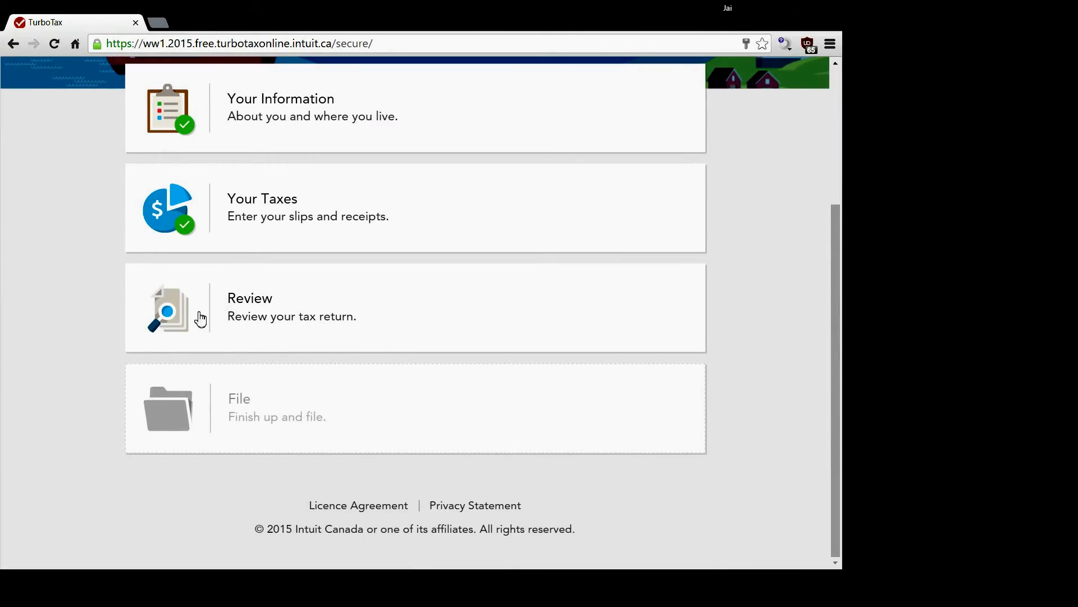
left_click(168, 323)
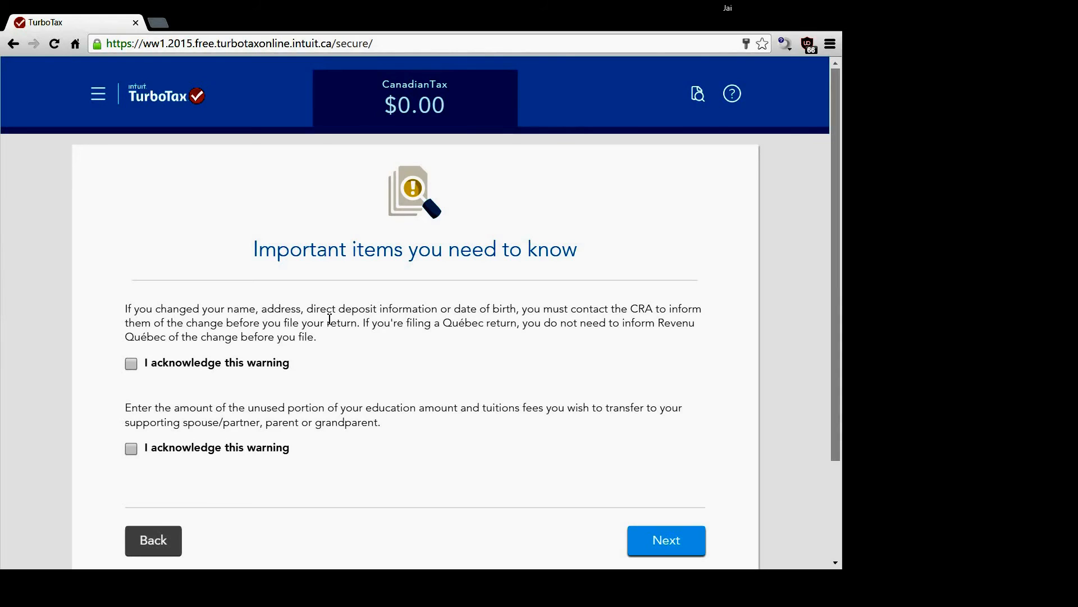
Acknowledge both review warnings, on changed personal information and on transferring unused education and tuition amounts, and continue to the refund summary
left_click(136, 365)
scroll(295, 373, "down", 3)
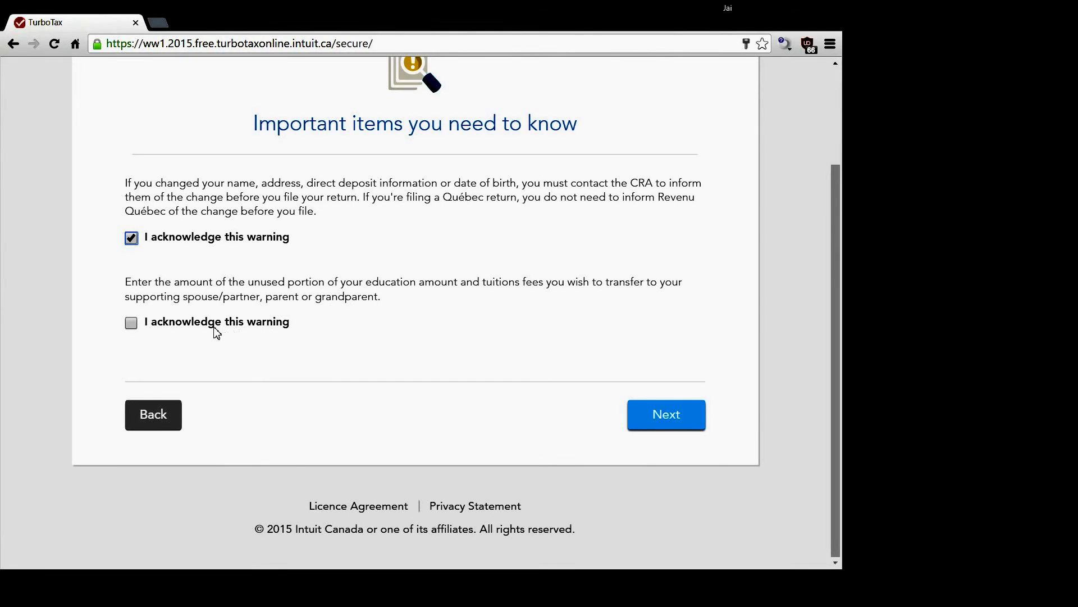
left_click(133, 325)
left_click(667, 421)
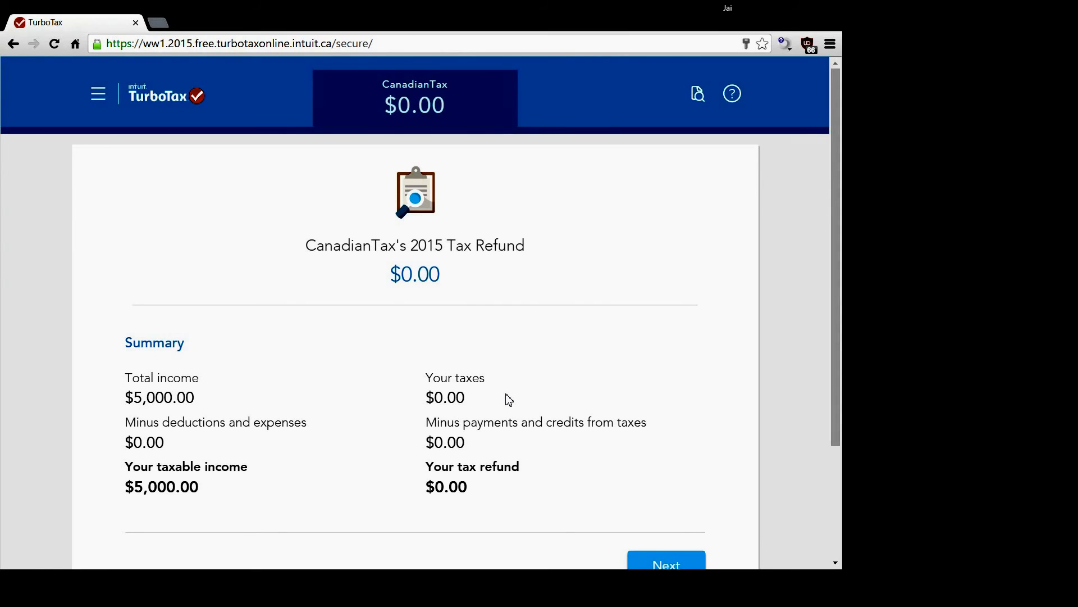
Check the income, deductions, taxes and refund amounts in the 2015 tax refund summary and complete the review
scroll(509, 399, "down", 3)
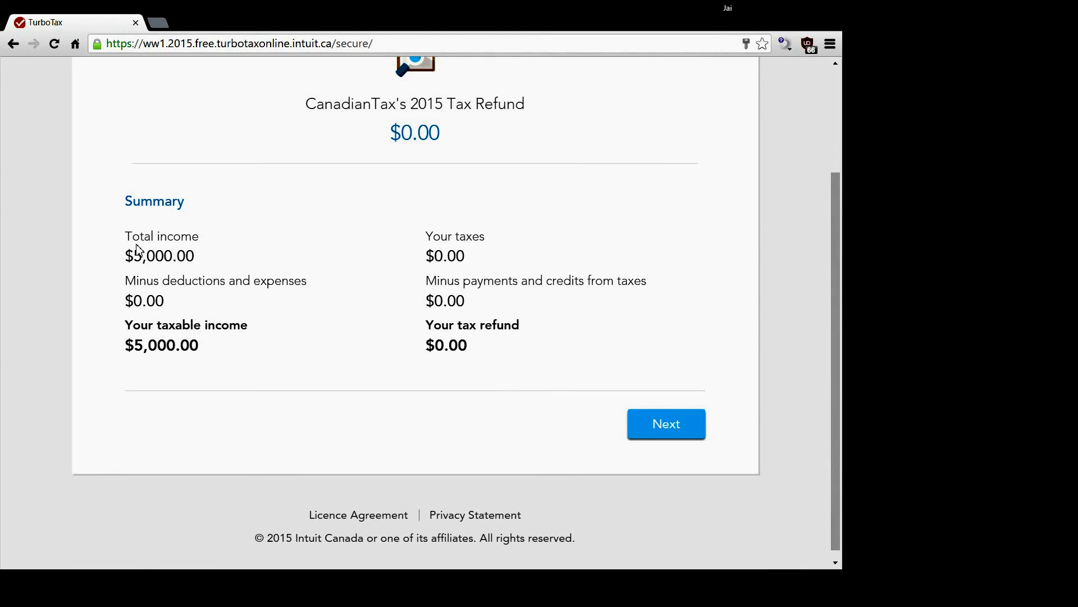
scroll(140, 250, "up", 3)
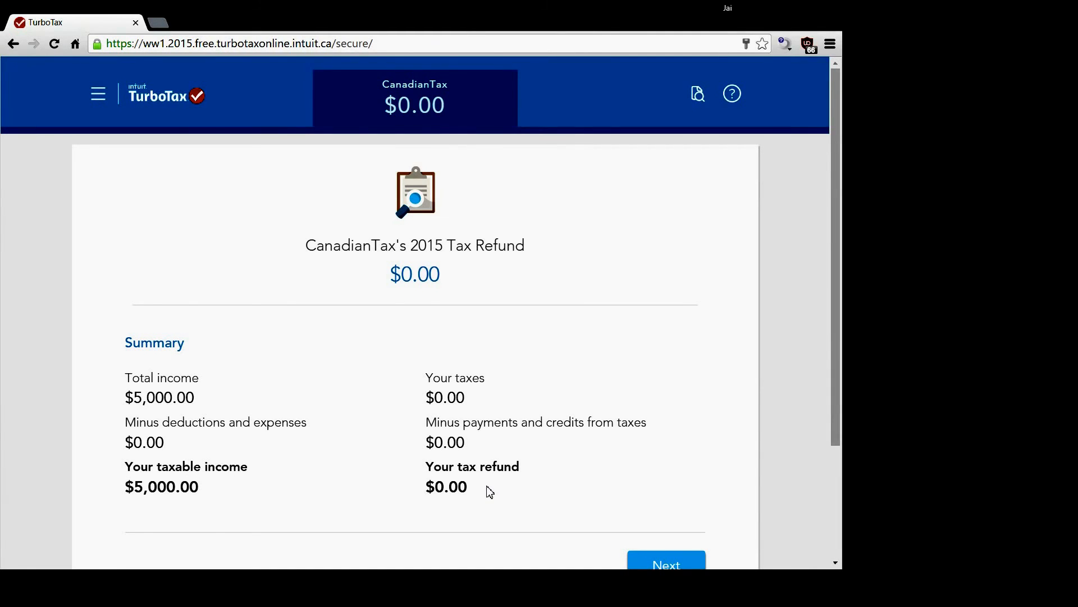
scroll(489, 491, "down", 3)
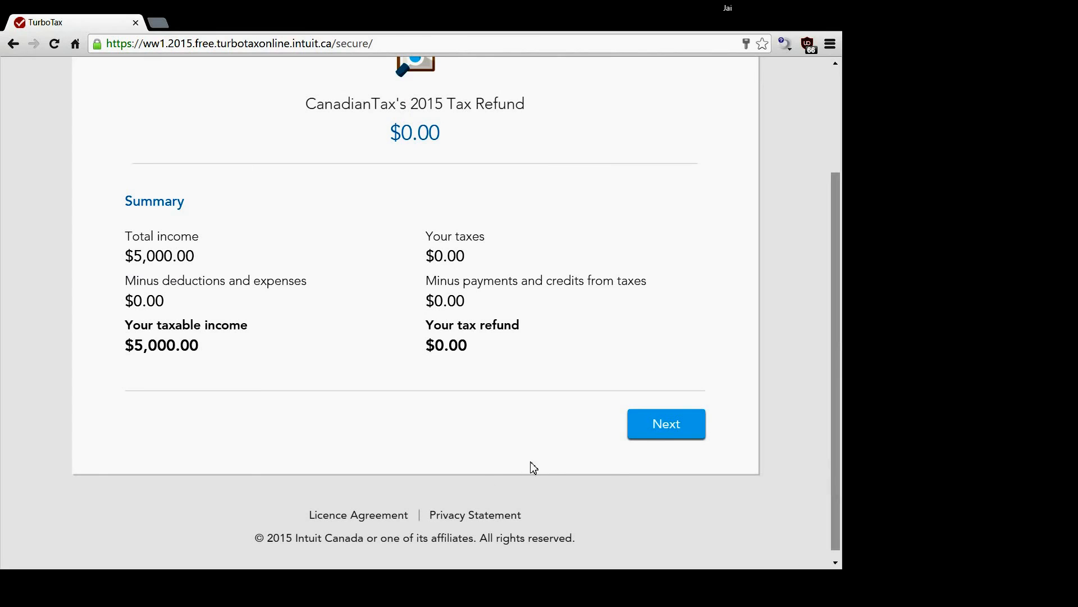
left_click(647, 438)
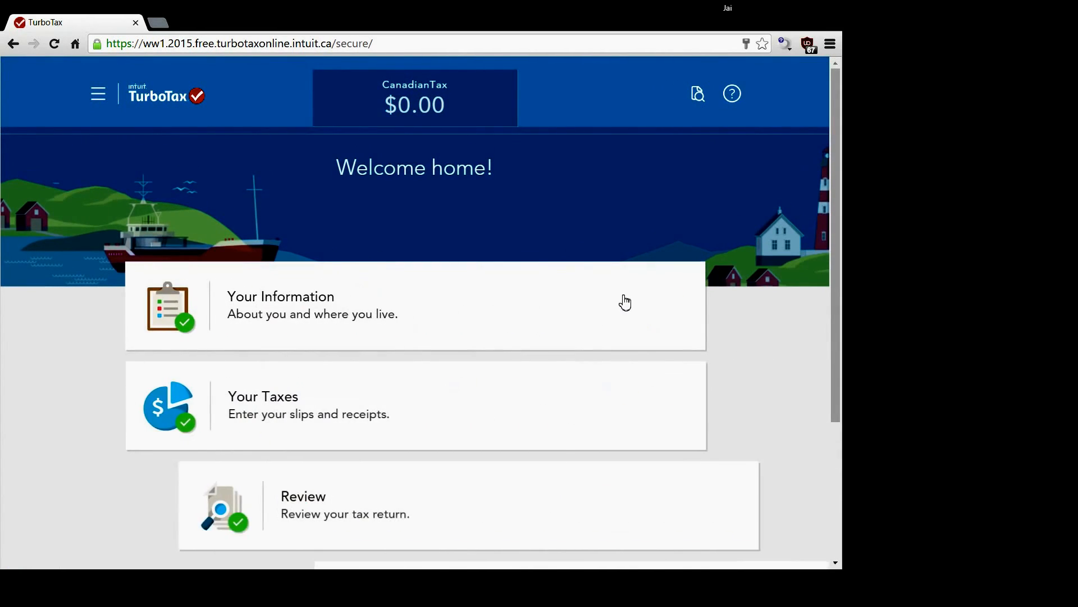
Open the File section to read the instructions for filing the return, and go back to the home page
scroll(740, 312, "down", 3)
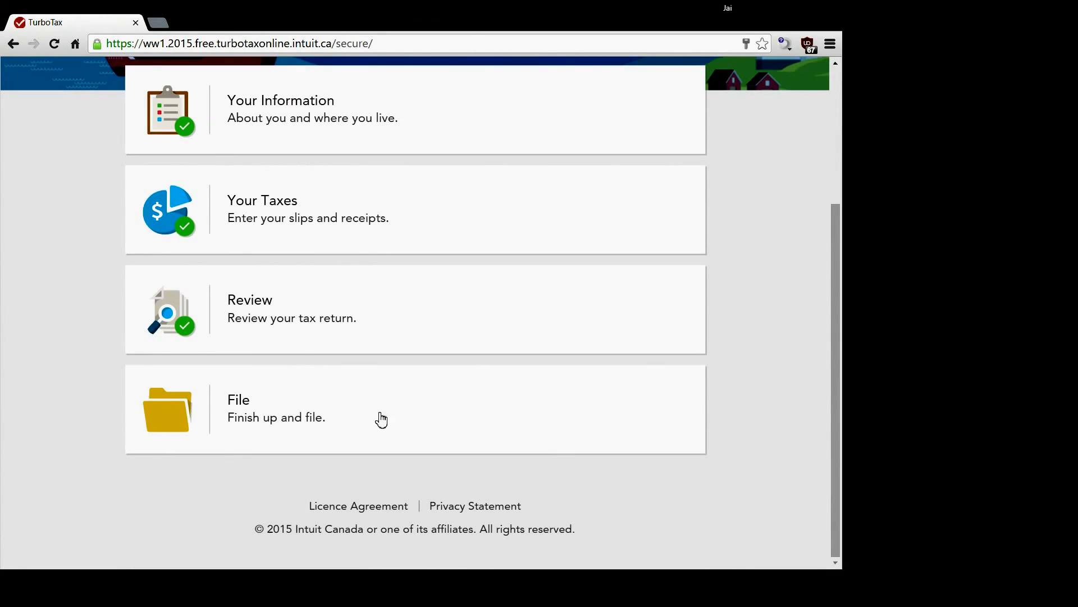
left_click(360, 429)
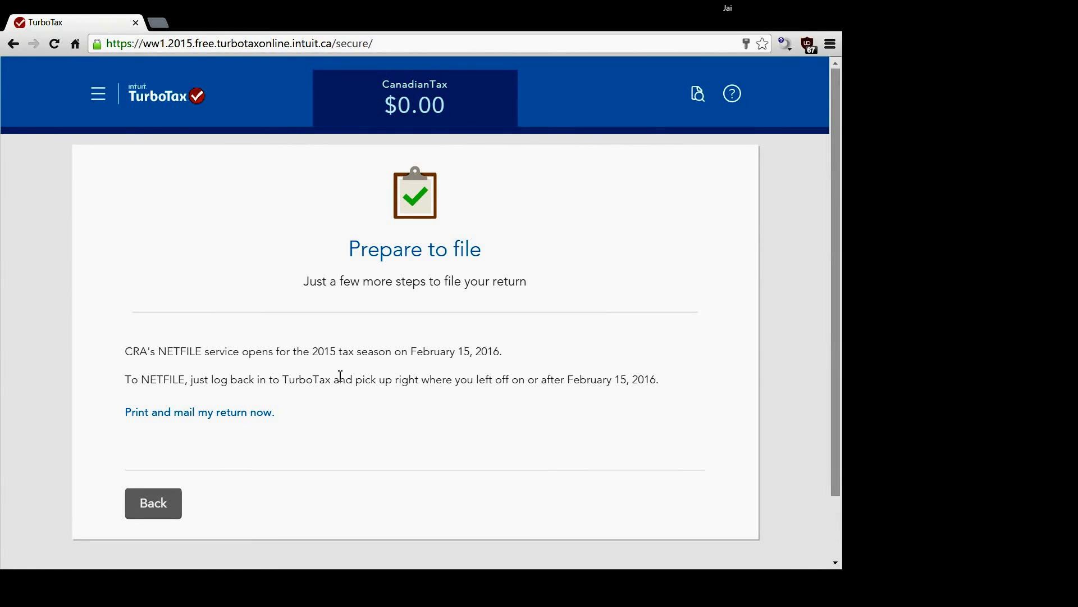
left_click(149, 503)
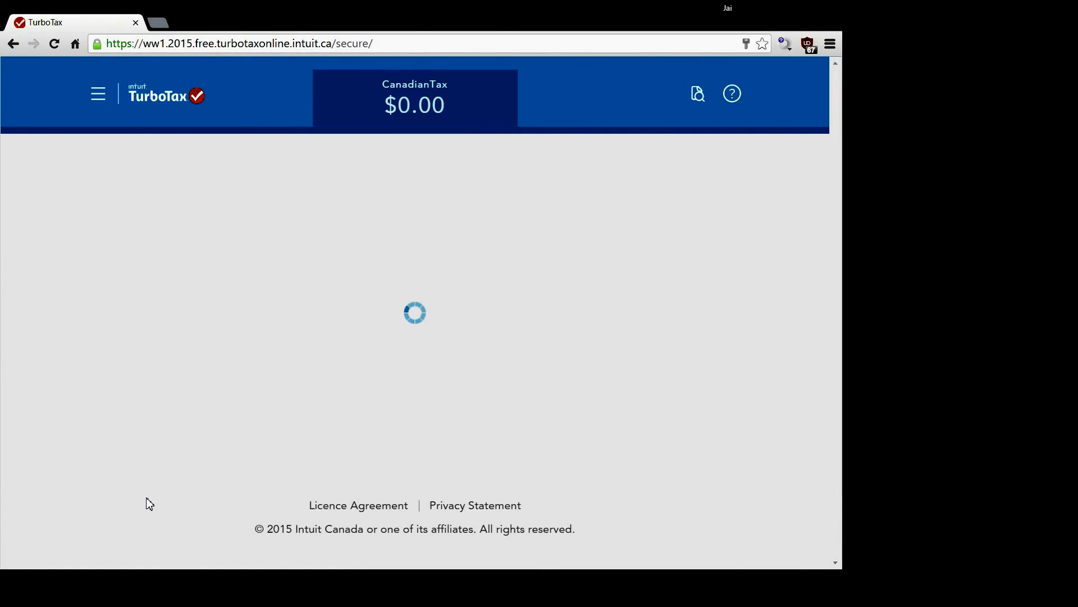
scroll(238, 429, "down", 3)
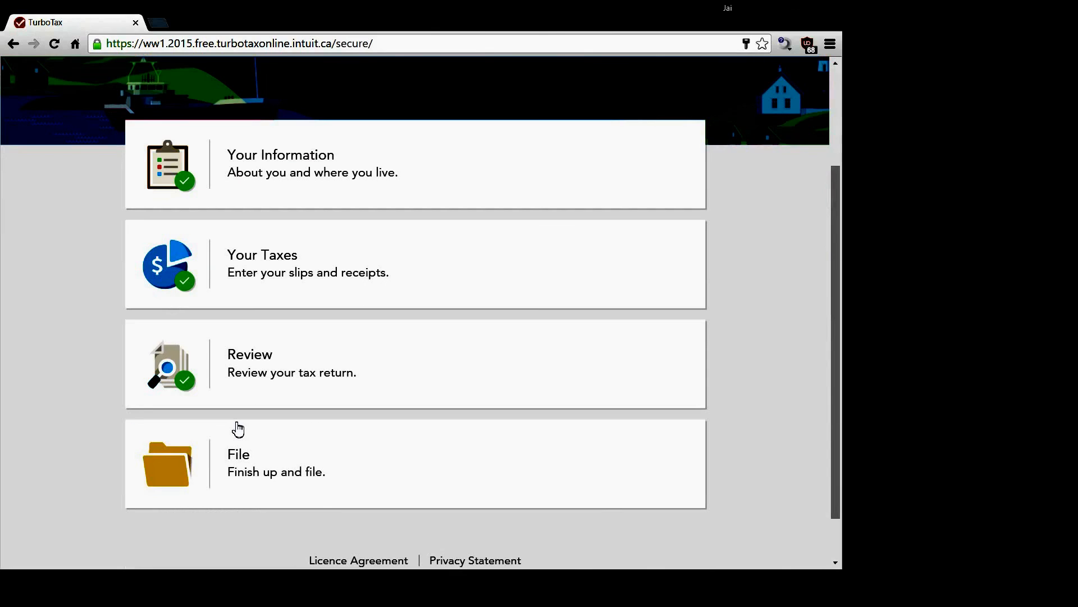